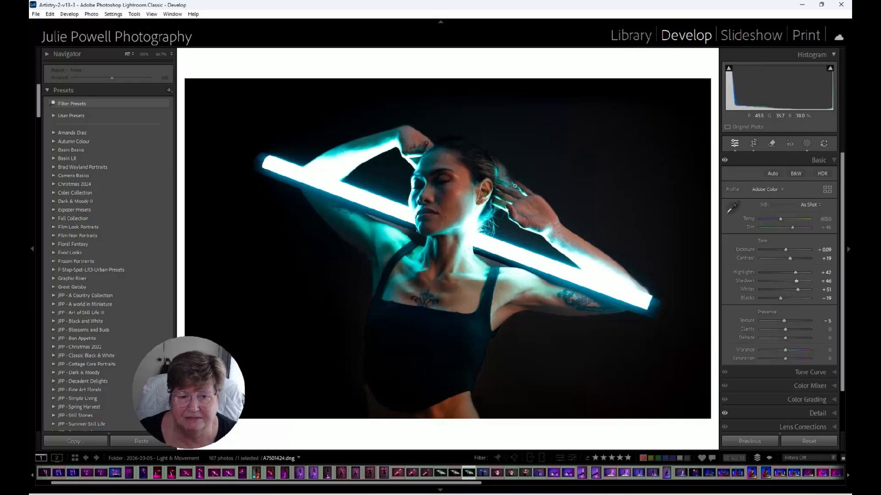
- Examine the coverage of Mask 1 and Mask 2 on the photo, and toggle Mask 2's Brush 1 component off and on
{"action": "left_click", "coordinate": [806, 144]}
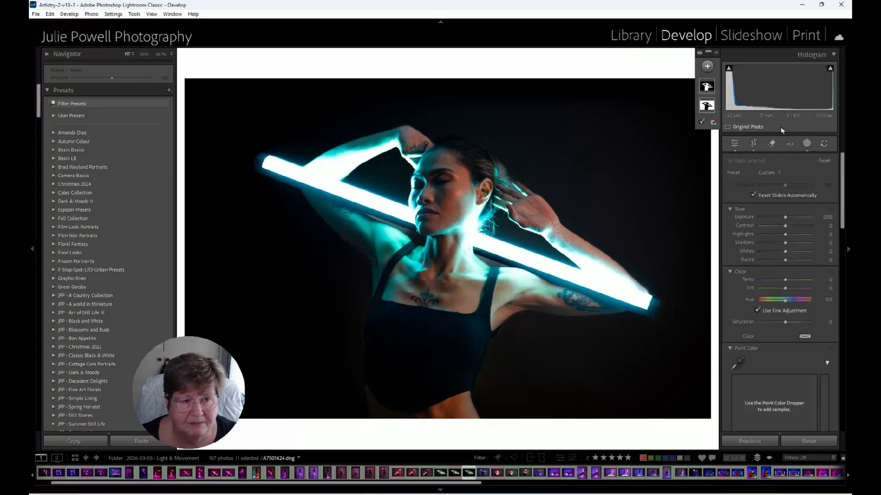
{"action": "left_click", "coordinate": [716, 52]}
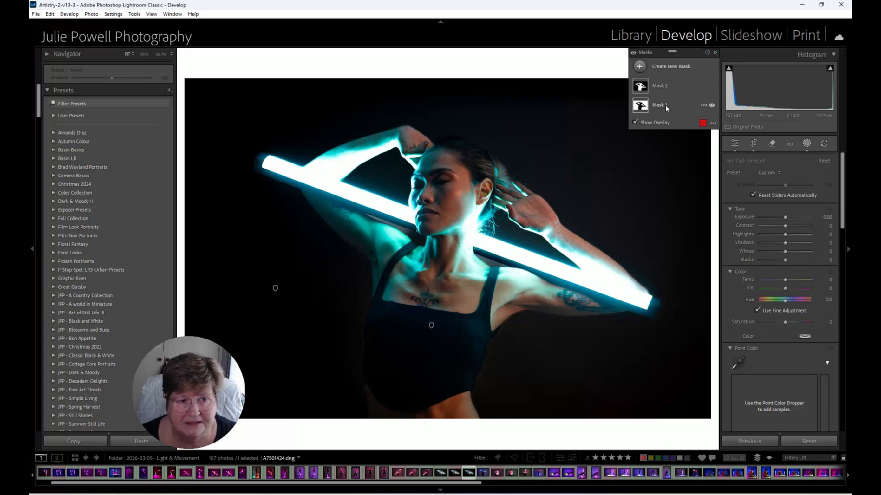
{"action": "mouse_move", "coordinate": [639, 108]}
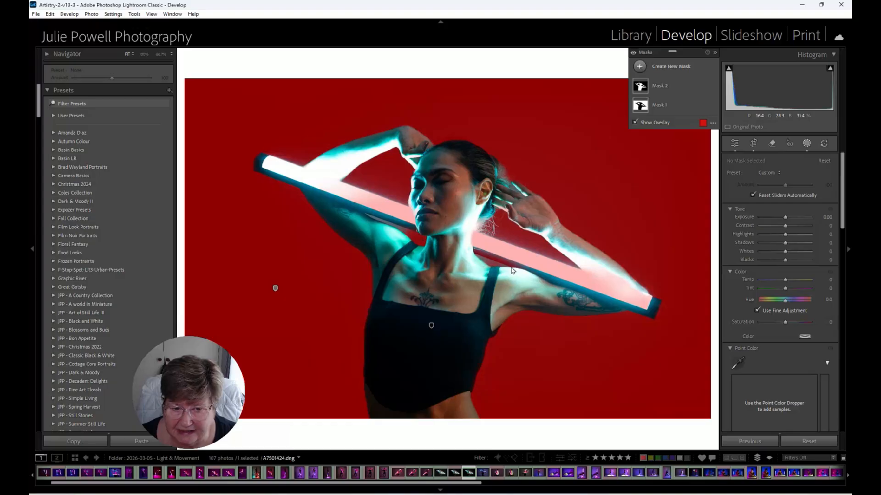
{"action": "mouse_move", "coordinate": [641, 88]}
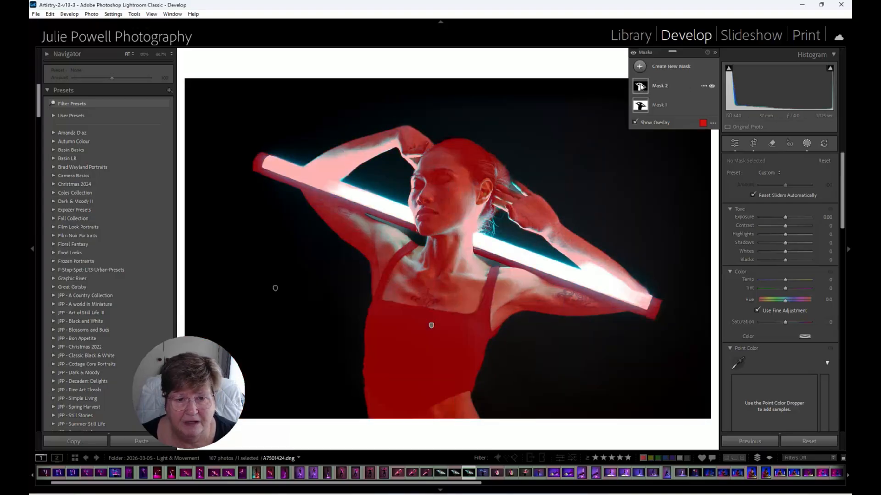
{"action": "left_click", "coordinate": [641, 87]}
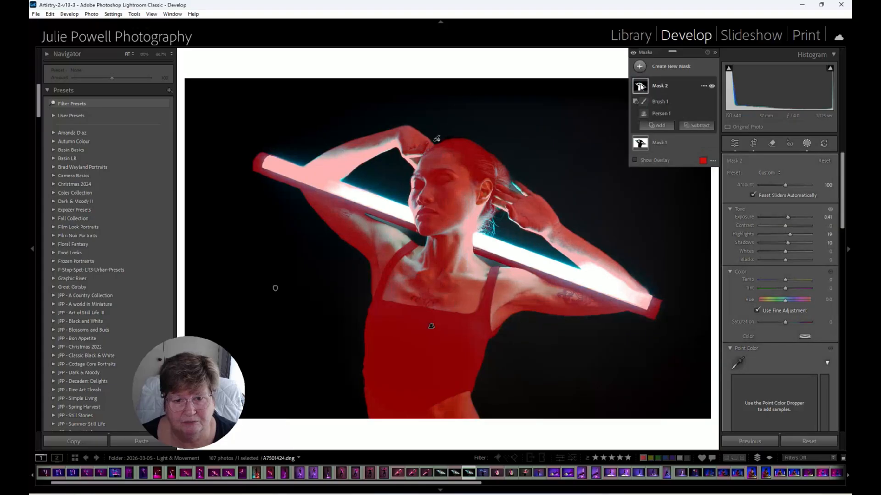
{"action": "left_click", "coordinate": [711, 102]}
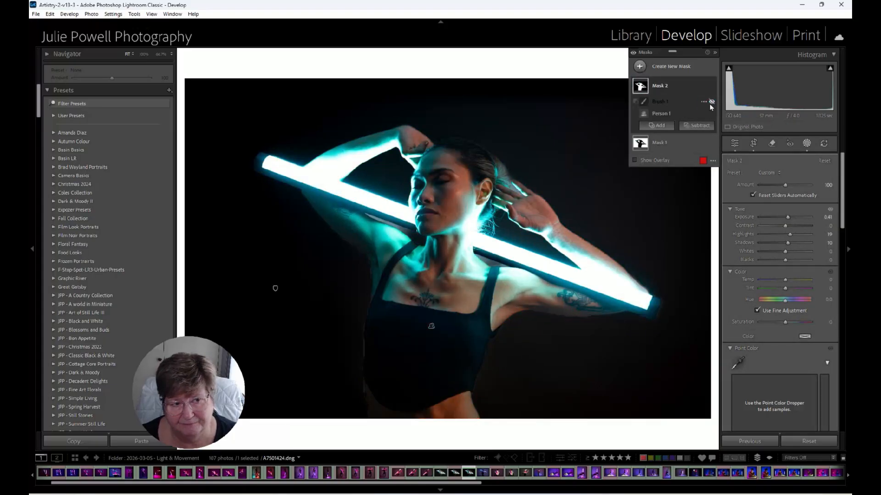
{"action": "left_click", "coordinate": [710, 102]}
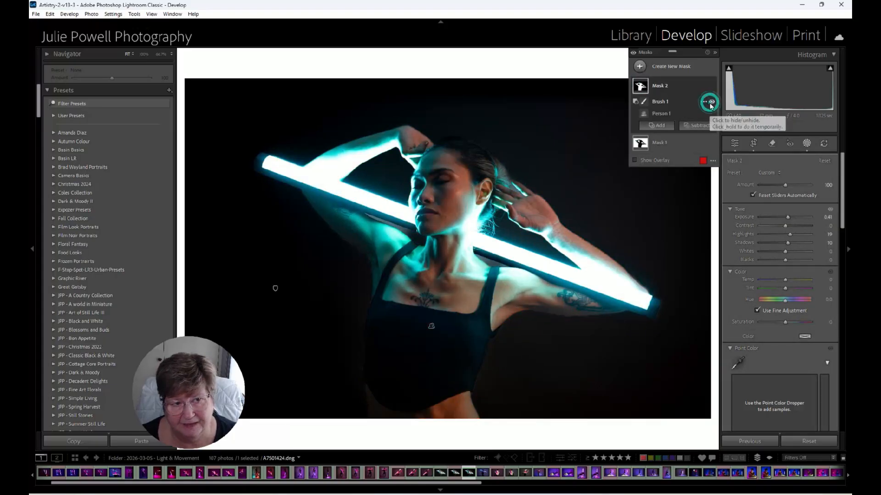
- Select Mask 1 and hide Mask 2 to view the background mask's effect alone
{"action": "left_click", "coordinate": [688, 86]}
{"action": "left_click", "coordinate": [669, 105]}
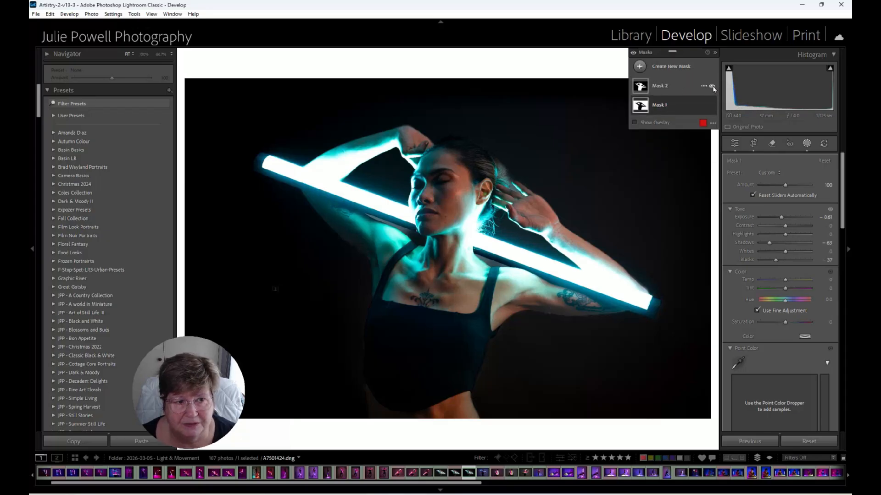
{"action": "left_click", "coordinate": [711, 86]}
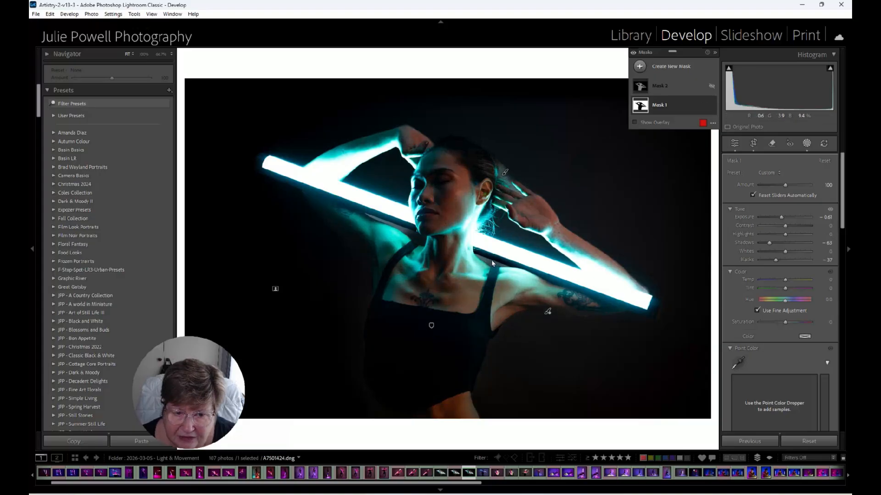
- Subtract a brush from Mask 1 and paint along the gaps between the light tube and both shoulders
{"action": "left_click", "coordinate": [658, 106]}
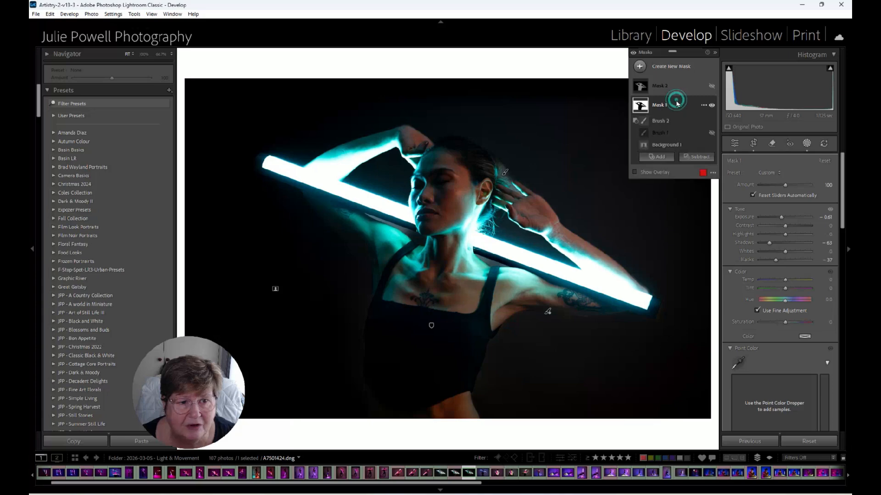
{"action": "left_click", "coordinate": [694, 158]}
{"action": "left_click", "coordinate": [695, 251]}
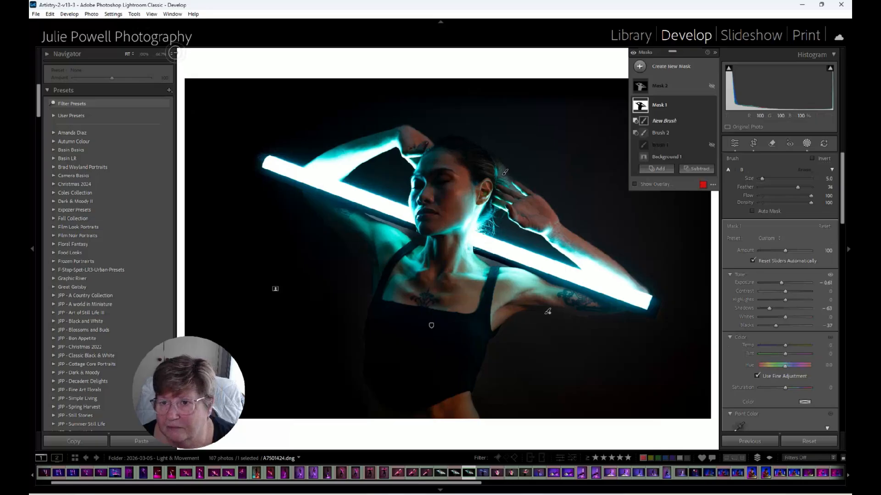
{"action": "left_click", "coordinate": [171, 53]}
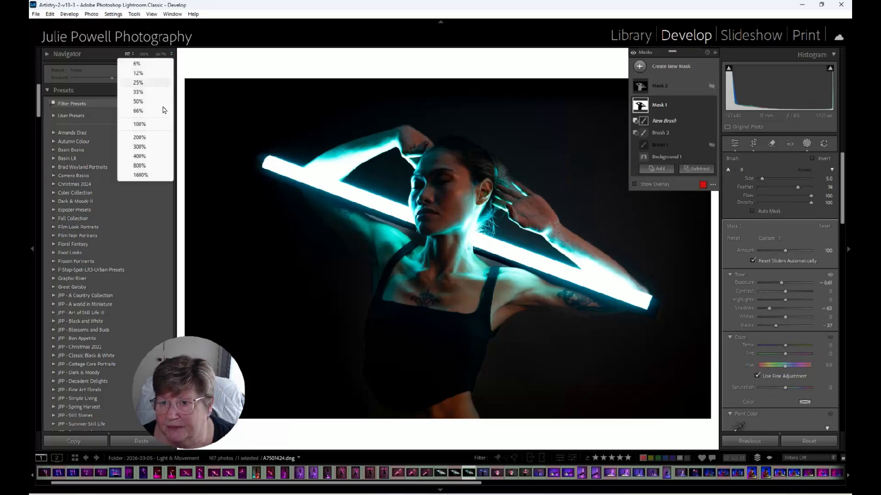
{"action": "left_click", "coordinate": [155, 124]}
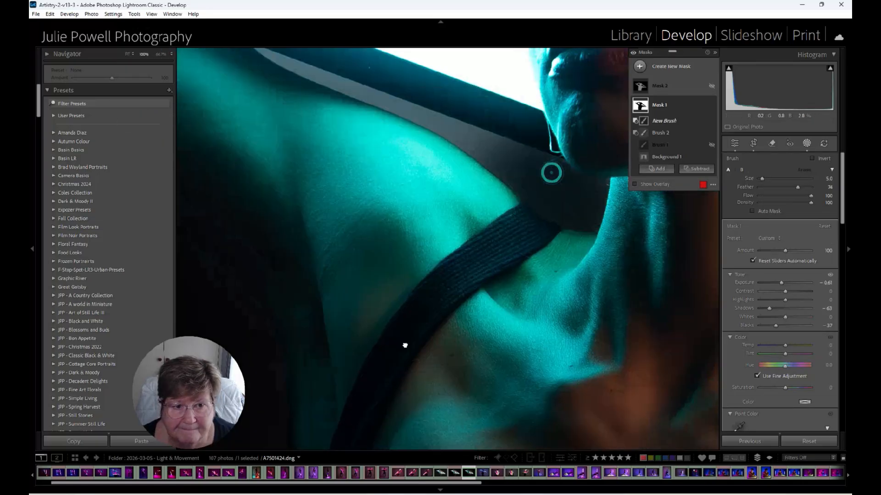
{"action": "left_click_drag", "start_coordinate": [405, 345], "coordinate": [375, 401]}
{"action": "key", "text": "ctrl+z"}
{"action": "mouse_move", "coordinate": [499, 234]}
{"action": "left_mouse_down"}
{"action": "mouse_move", "coordinate": [422, 198]}
{"action": "mouse_move", "coordinate": [574, 249]}
{"action": "left_mouse_up"}
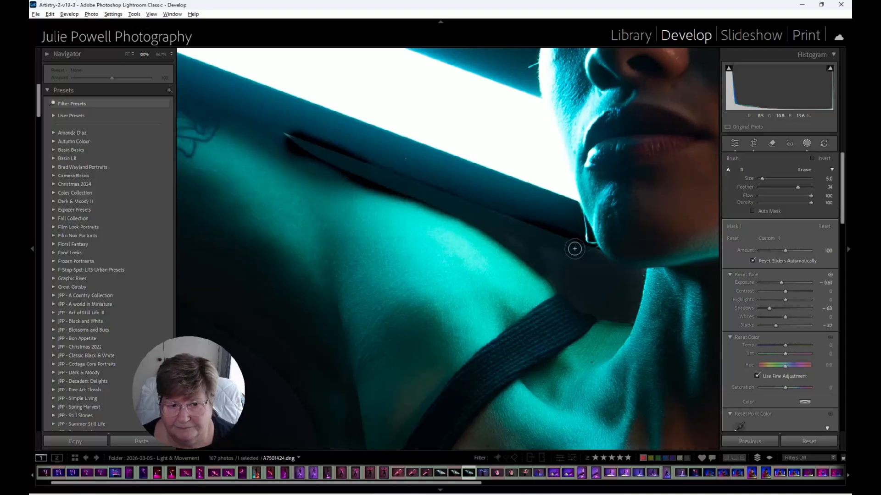
{"action": "left_click_drag", "start_coordinate": [289, 148], "coordinate": [376, 244]}
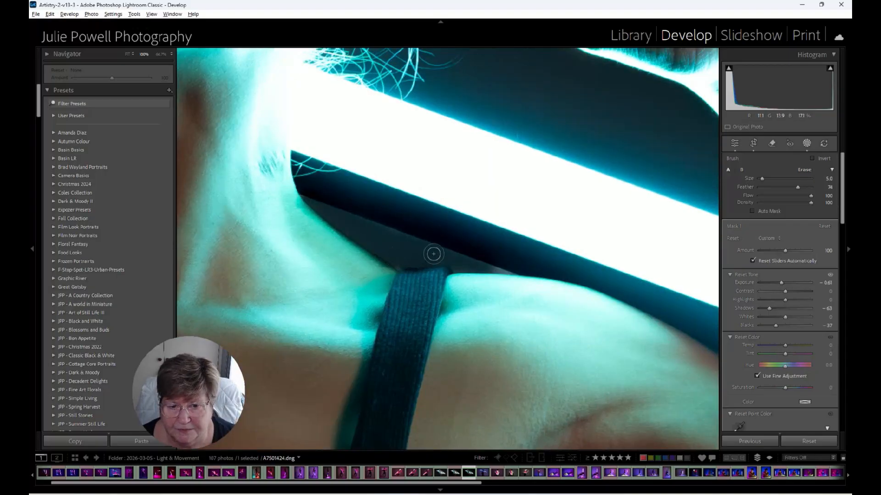
{"action": "mouse_move", "coordinate": [433, 254]}
{"action": "left_mouse_down"}
{"action": "mouse_move", "coordinate": [511, 273]}
{"action": "mouse_move", "coordinate": [491, 289]}
{"action": "mouse_move", "coordinate": [461, 287]}
{"action": "mouse_move", "coordinate": [524, 287]}
{"action": "left_mouse_up"}
- Erase Mask 1's Brush 1 along the strap and neck edge below the light tube, and show Mask 2 again
{"action": "key", "text": "alt"}
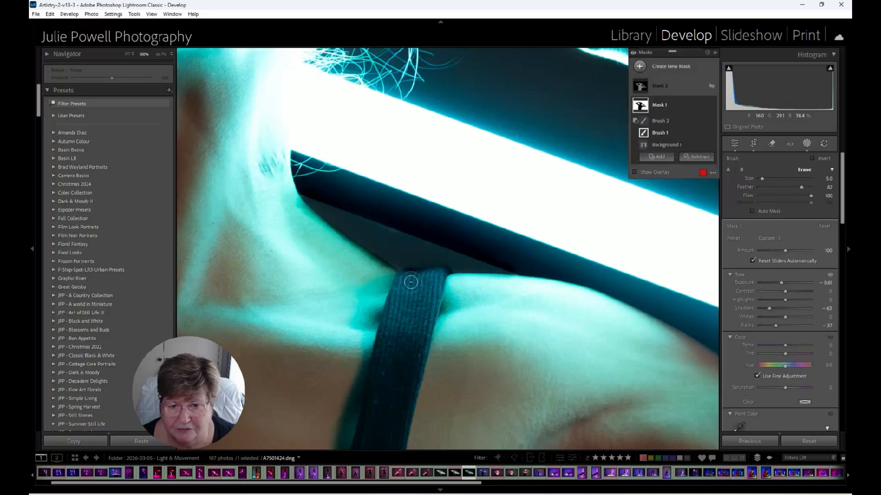
{"action": "mouse_move", "coordinate": [410, 282]}
{"action": "left_mouse_down"}
{"action": "mouse_move", "coordinate": [325, 245]}
{"action": "mouse_move", "coordinate": [299, 218]}
{"action": "left_mouse_up"}
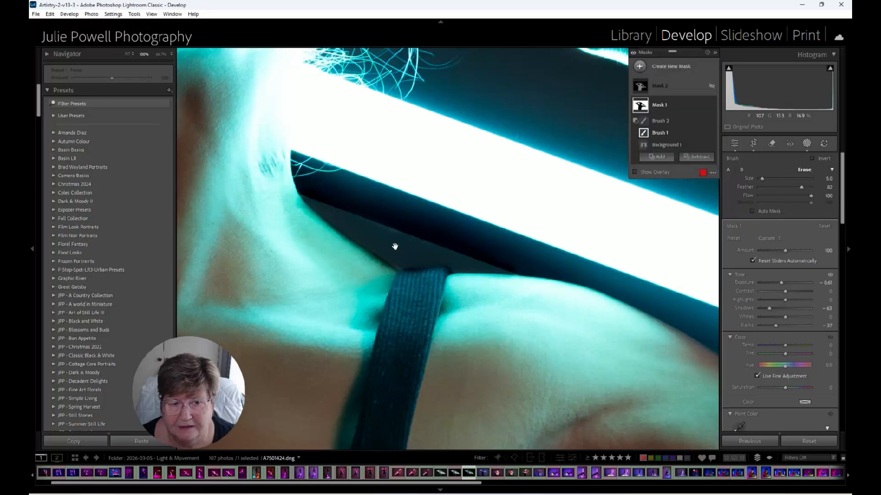
{"action": "key", "text": "z"}
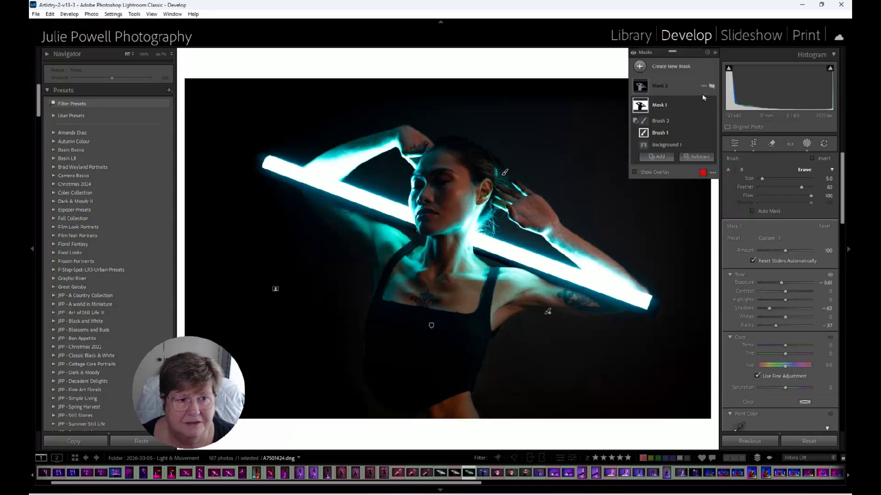
{"action": "left_click", "coordinate": [711, 86]}
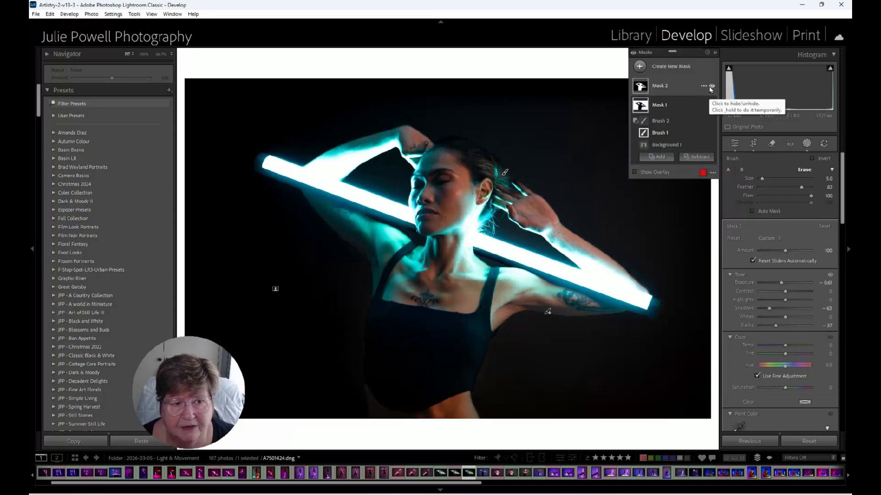
- Examine the red overlay coverage and tone adjustments of Mask 1 and Mask 2 in turn
{"action": "left_click", "coordinate": [663, 106]}
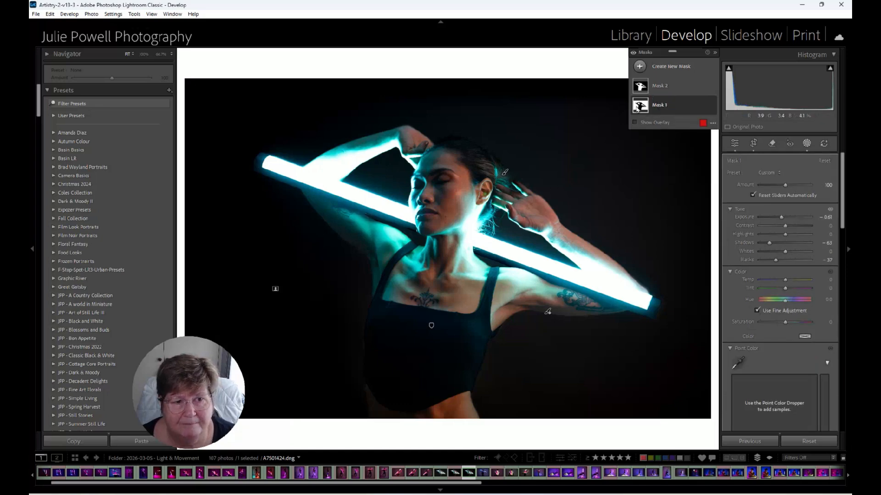
{"action": "left_click", "coordinate": [635, 122]}
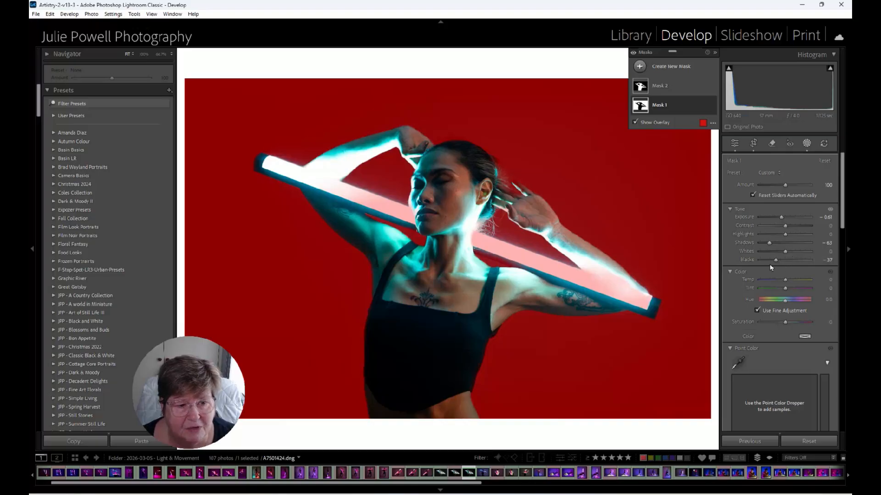
{"action": "left_click", "coordinate": [635, 122]}
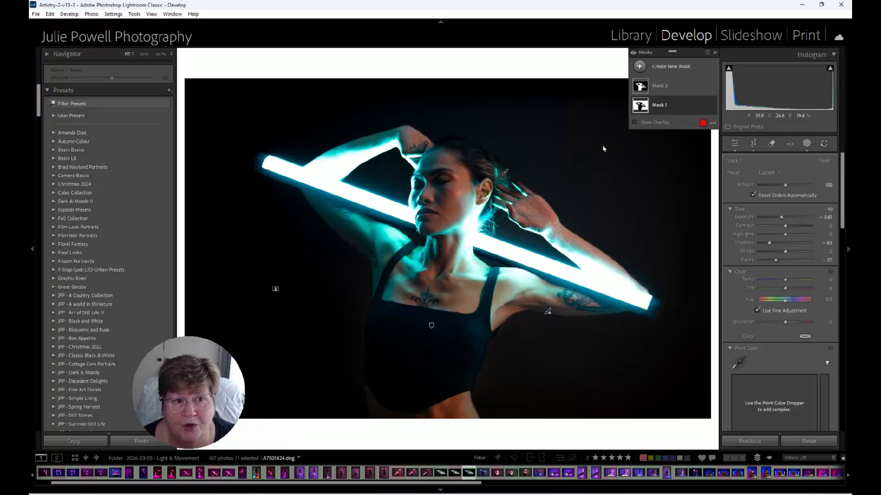
{"action": "left_click", "coordinate": [705, 88]}
{"action": "left_click", "coordinate": [678, 89]}
{"action": "left_click", "coordinate": [678, 88]}
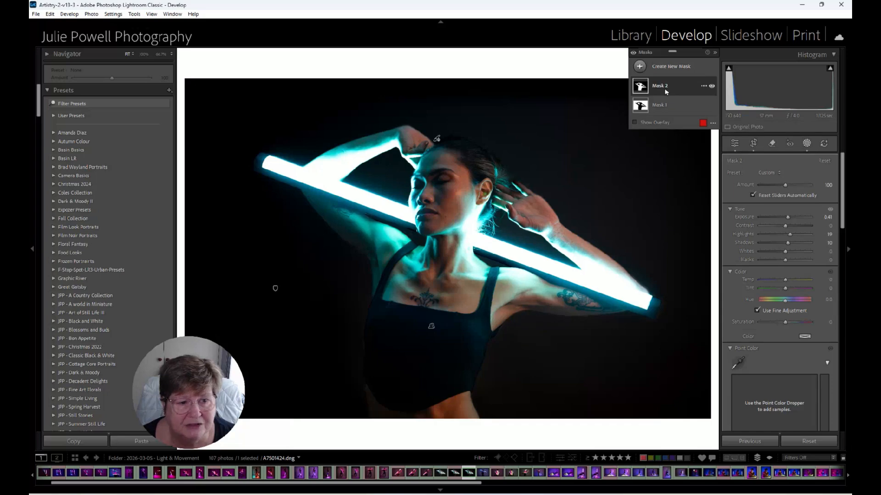
{"action": "left_click", "coordinate": [644, 123]}
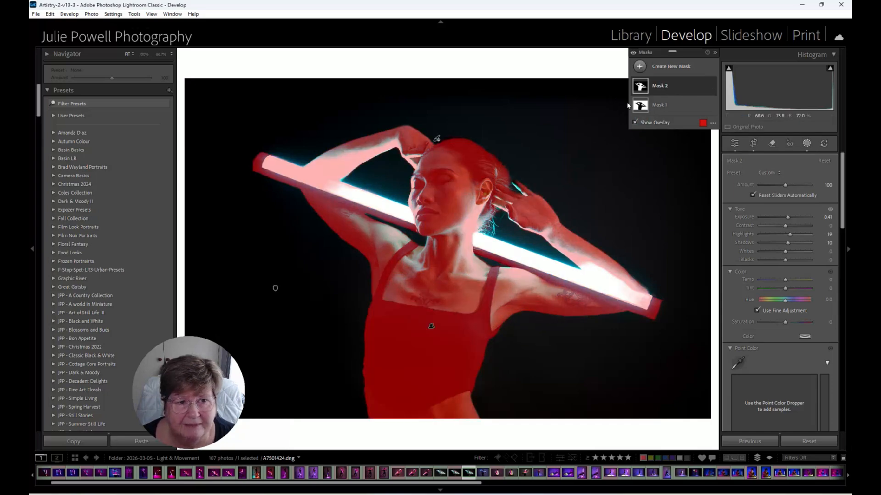
{"action": "left_click", "coordinate": [638, 122]}
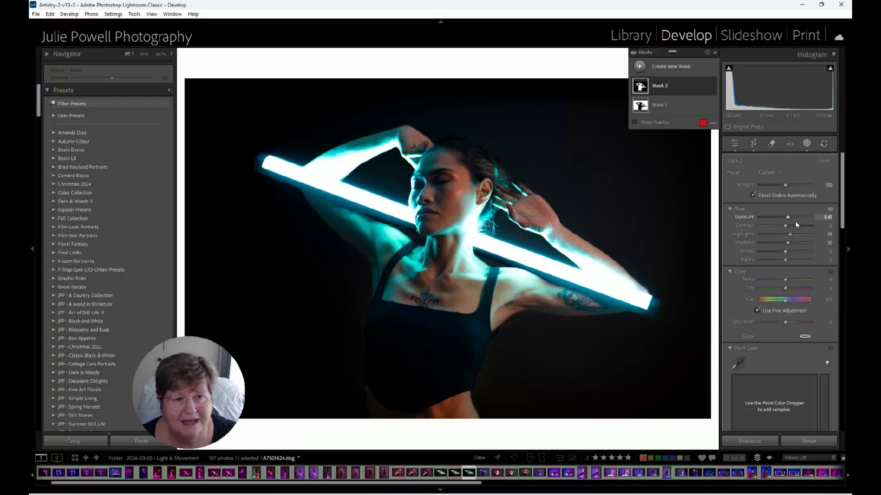
- Try a new people mask covering the entire person, with Exposure at -1.02 and Shadows at 47
{"action": "left_click", "coordinate": [640, 68]}
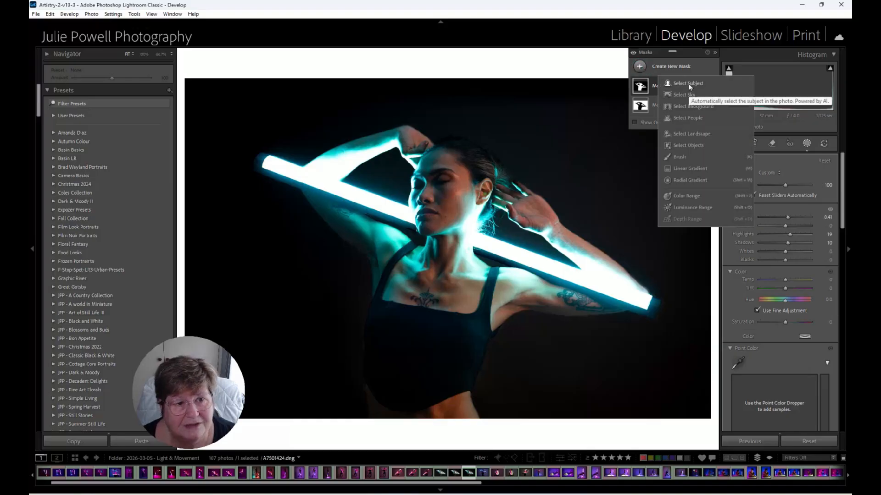
{"action": "left_click", "coordinate": [695, 119]}
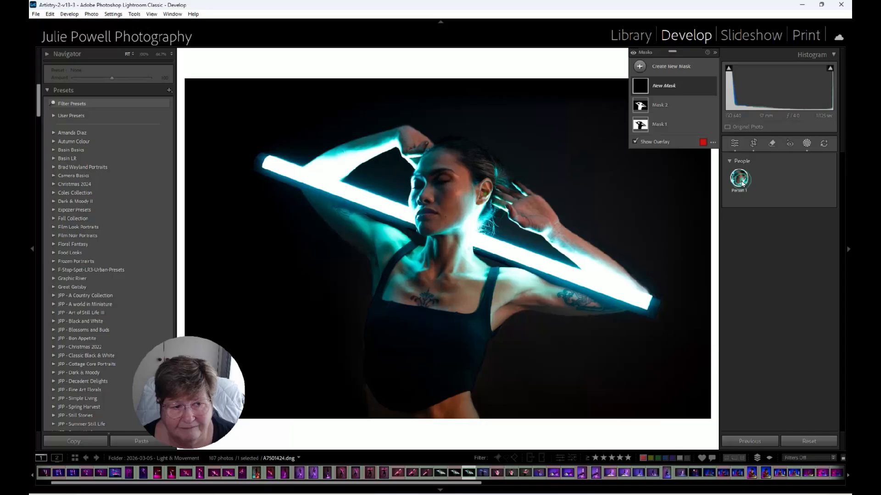
{"action": "left_click", "coordinate": [739, 181]}
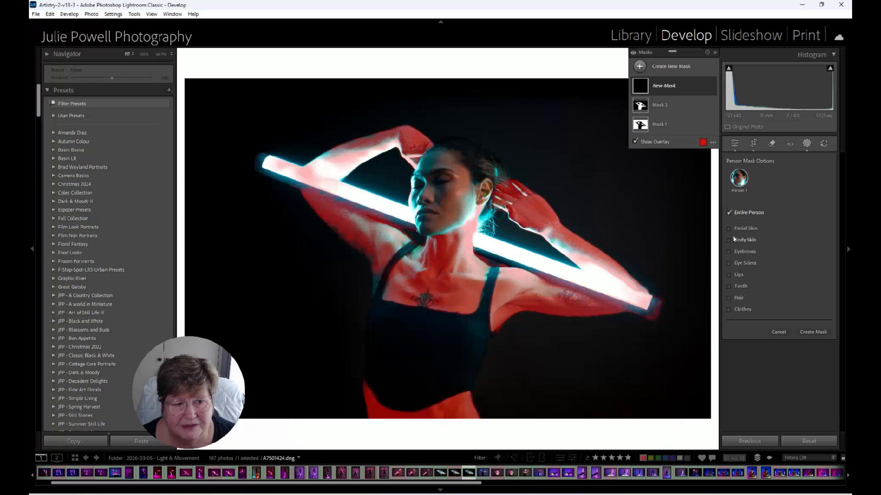
{"action": "left_click", "coordinate": [813, 332]}
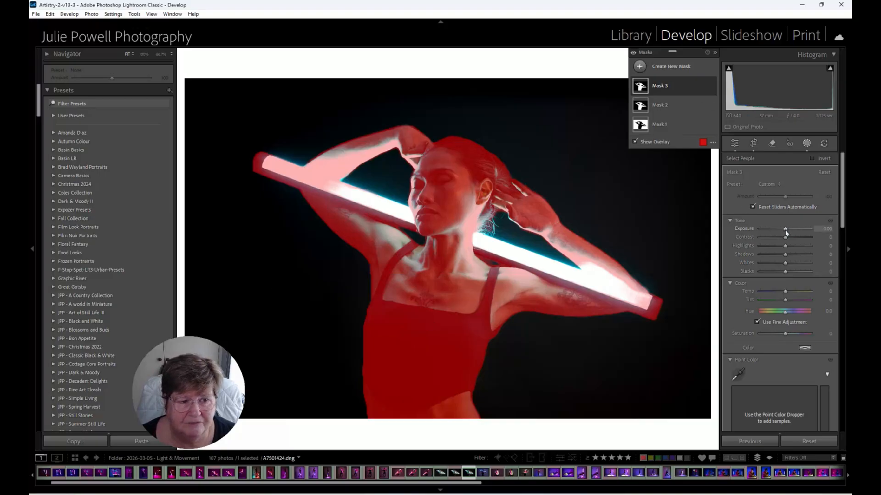
{"action": "left_click_drag", "start_coordinate": [786, 232], "coordinate": [797, 258]}
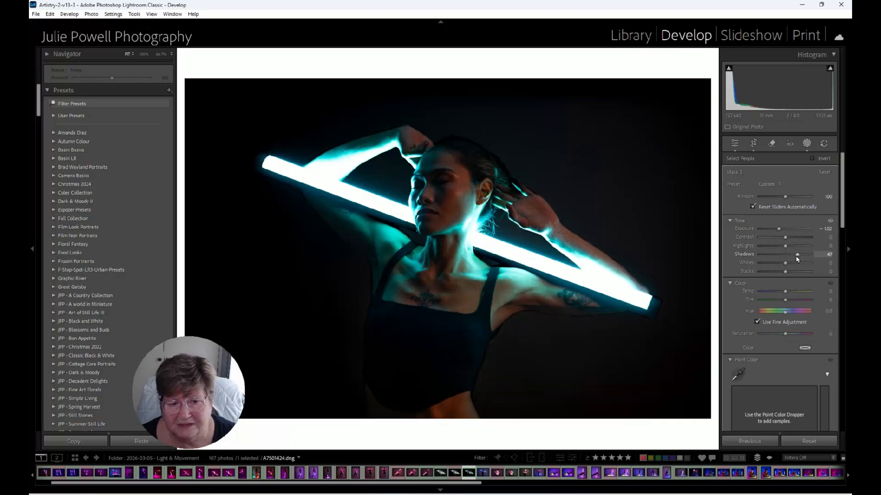
{"action": "left_click", "coordinate": [712, 87]}
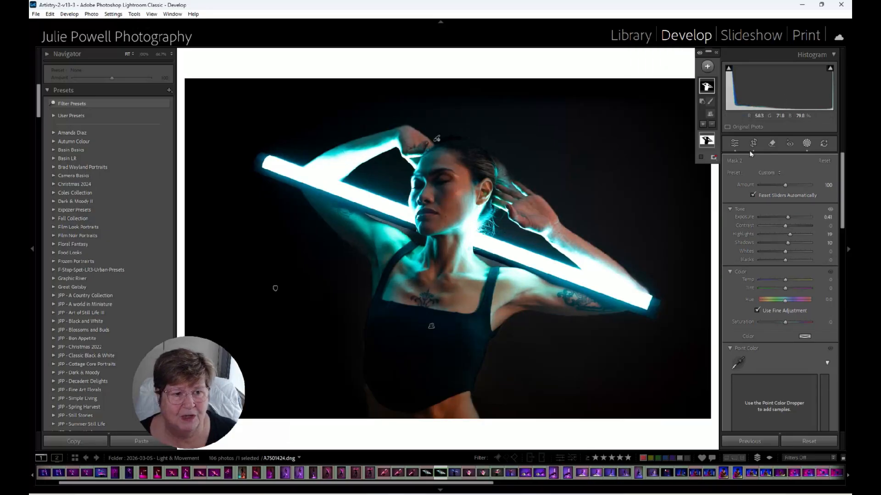
- Leave masking and open the photo for editing in Adobe Photoshop 2025
{"action": "left_click", "coordinate": [735, 144]}
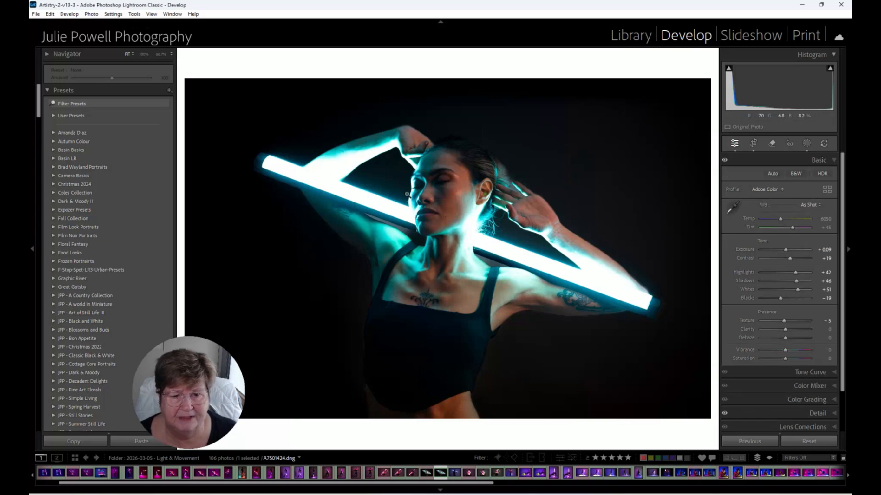
{"action": "right_click", "coordinate": [451, 203]}
{"action": "mouse_move", "coordinate": [485, 281]}
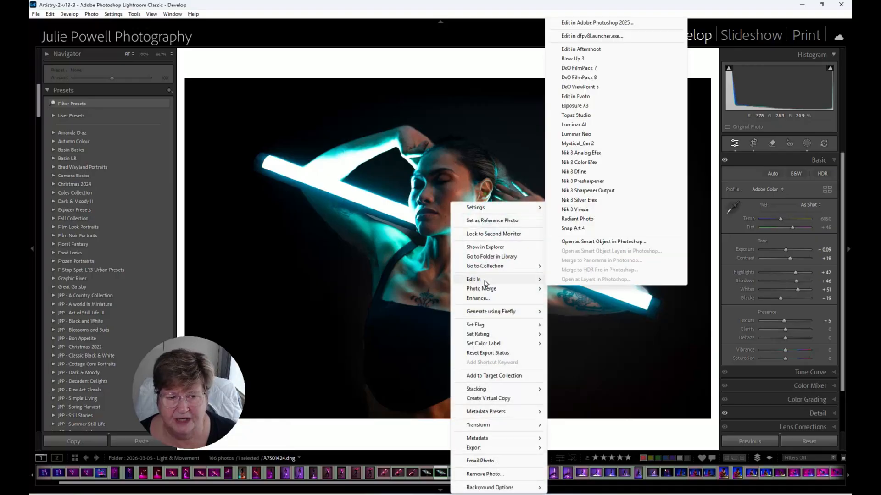
{"action": "left_click", "coordinate": [590, 23]}
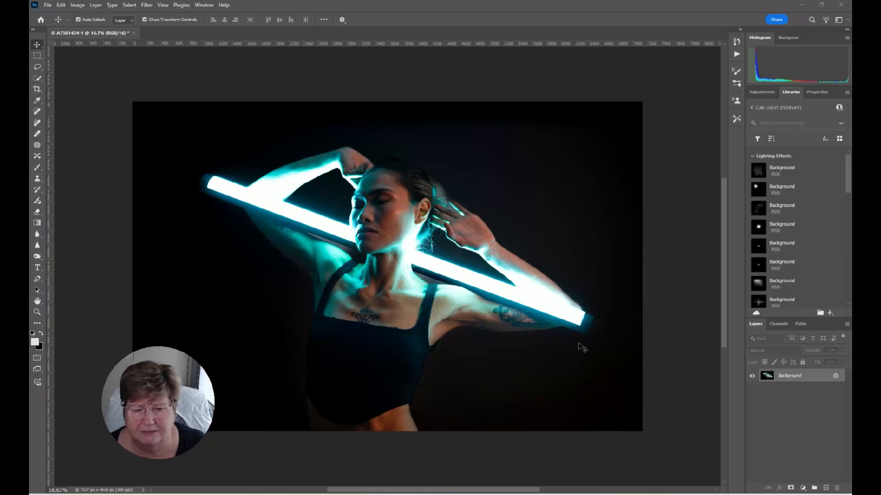
- Use the Remove tool to clear the spots on the neck and collarbone and the bright mark beside the chin
{"action": "key", "text": "ctrl+plus"}
{"action": "key", "text": "ctrl+plus"}
{"action": "key", "text": "ctrl+plus"}
{"action": "key", "text": "ctrl+plus"}
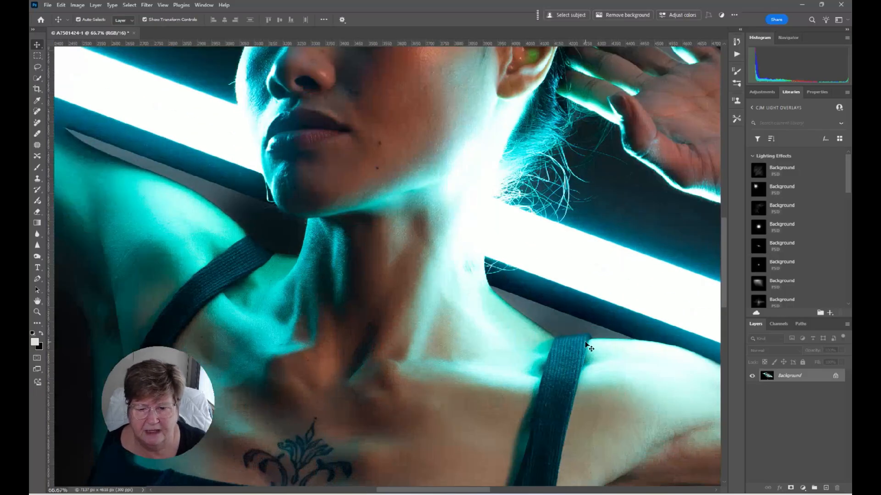
{"action": "key", "text": "j"}
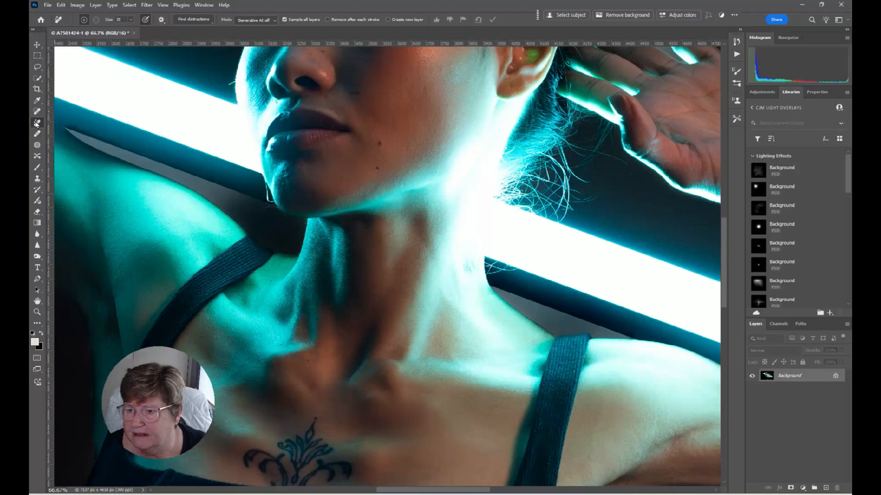
{"action": "left_click", "coordinate": [280, 344]}
{"action": "left_click", "coordinate": [270, 280]}
{"action": "left_click", "coordinate": [306, 363]}
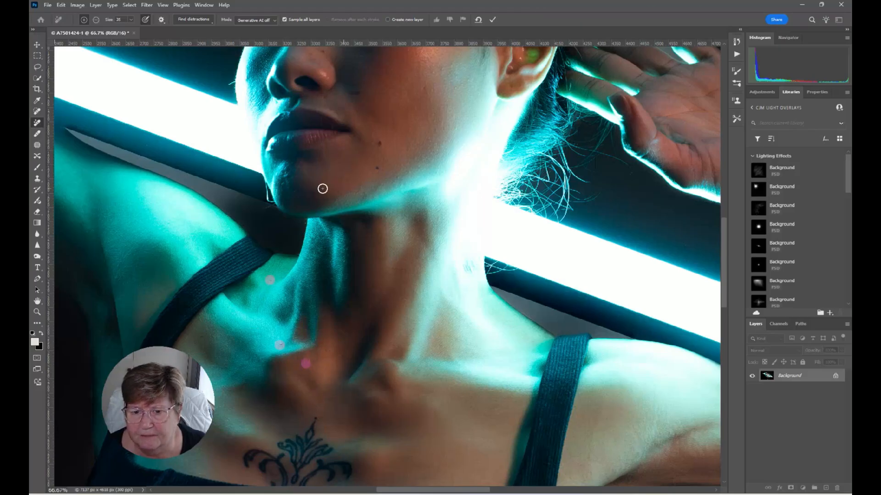
{"action": "left_click_drag", "start_coordinate": [265, 187], "coordinate": [266, 210]}
{"action": "left_click_drag", "start_coordinate": [469, 271], "coordinate": [475, 260]}
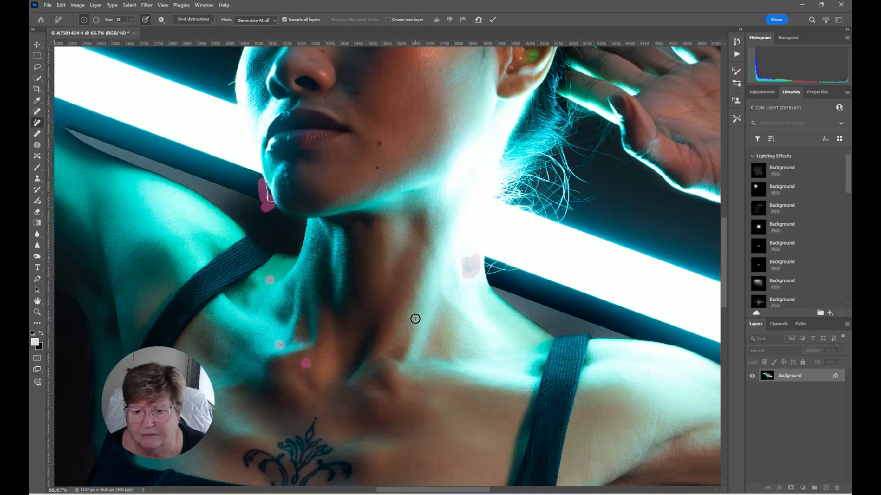
{"action": "key", "text": "Return"}
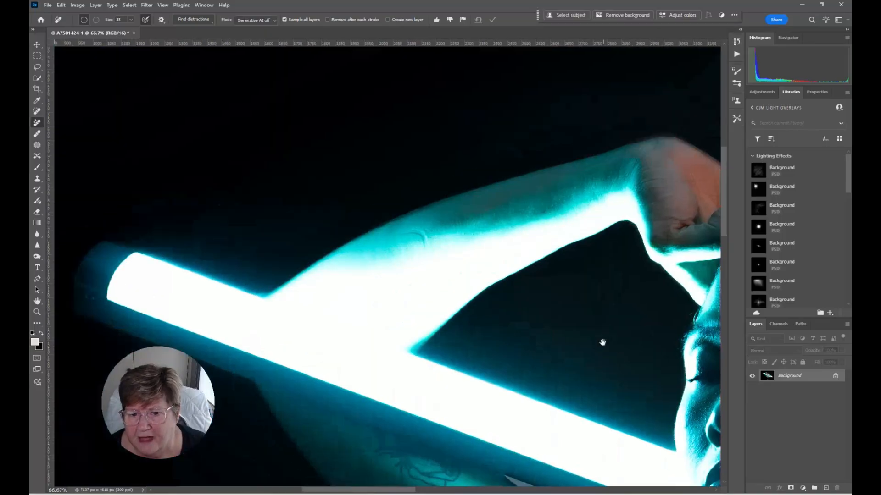
- Remove the curved skin marks on the raised arm above the upper end of the light tube
{"action": "mouse_move", "coordinate": [395, 236]}
{"action": "left_mouse_down"}
{"action": "mouse_move", "coordinate": [421, 233]}
{"action": "mouse_move", "coordinate": [427, 257]}
{"action": "mouse_move", "coordinate": [421, 235]}
{"action": "mouse_move", "coordinate": [400, 236]}
{"action": "mouse_move", "coordinate": [419, 233]}
{"action": "mouse_move", "coordinate": [426, 250]}
{"action": "left_mouse_up"}
{"action": "key", "text": "Return"}
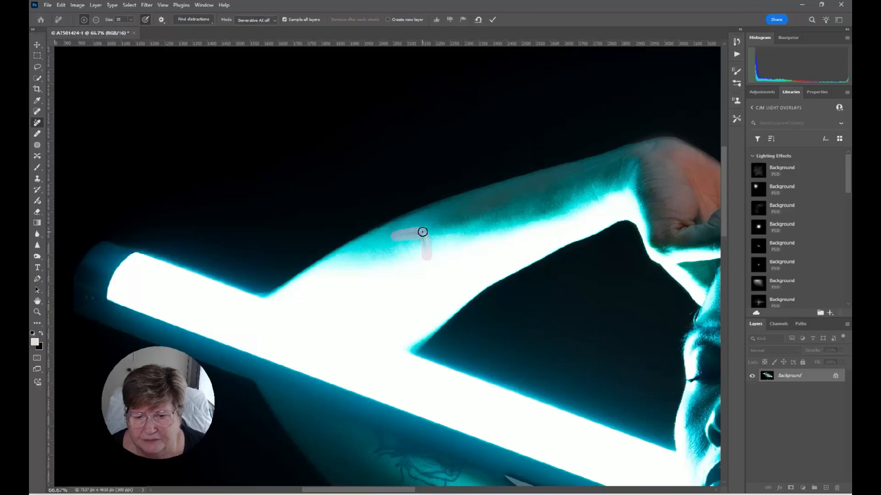
{"action": "mouse_move", "coordinate": [414, 228]}
{"action": "left_mouse_down"}
{"action": "mouse_move", "coordinate": [422, 241]}
{"action": "mouse_move", "coordinate": [420, 233]}
{"action": "left_mouse_up"}
{"action": "key", "text": "Return"}
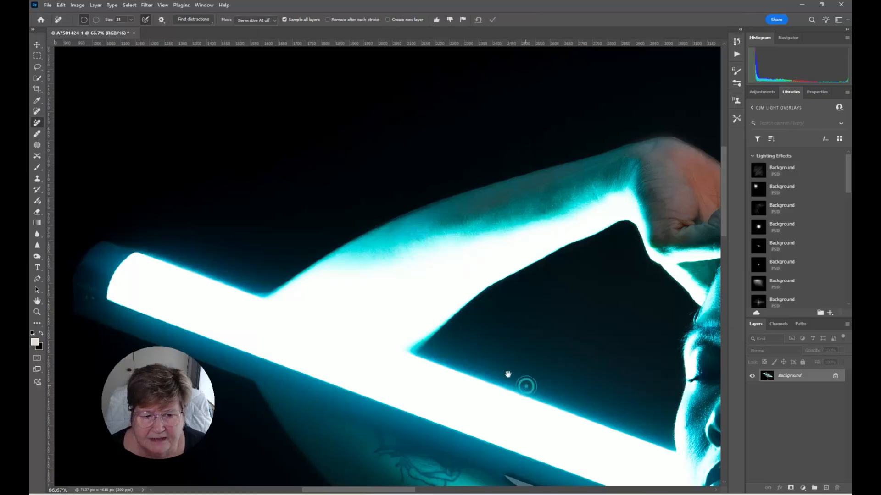
- Remove the distracting edge from the hairline along the top of the ear, and brush over the blemishes on the near cheek and jawline
{"action": "mouse_move", "coordinate": [524, 385]}
{"action": "left_mouse_down"}
{"action": "mouse_move", "coordinate": [214, 211]}
{"action": "mouse_move", "coordinate": [181, 209]}
{"action": "left_mouse_up"}
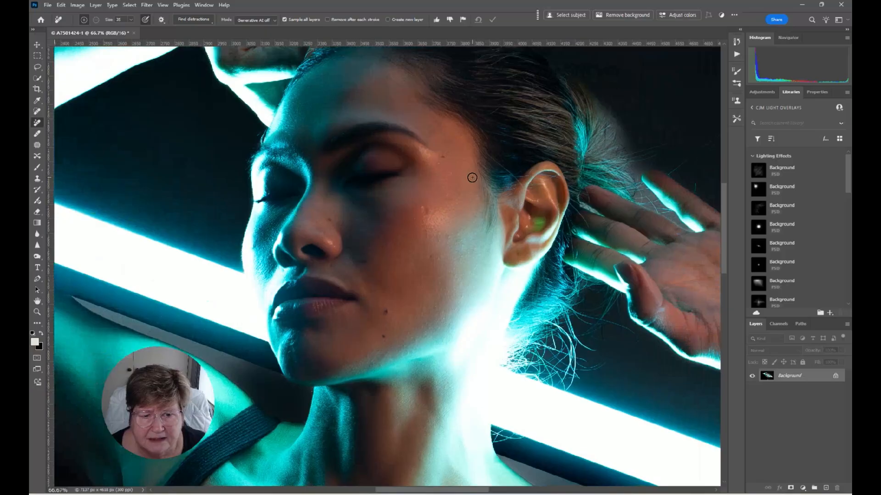
{"action": "mouse_move", "coordinate": [519, 189]}
{"action": "left_mouse_down"}
{"action": "mouse_move", "coordinate": [496, 161]}
{"action": "mouse_move", "coordinate": [524, 177]}
{"action": "mouse_move", "coordinate": [560, 173]}
{"action": "left_mouse_up"}
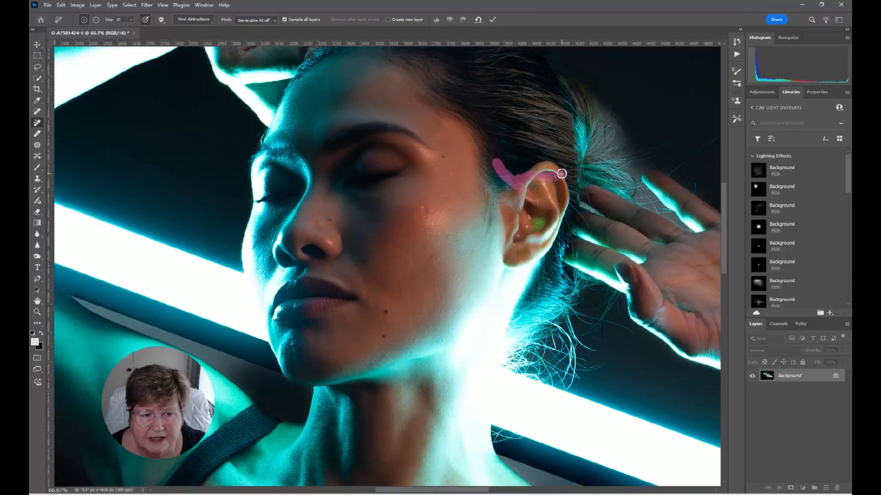
{"action": "left_click", "coordinate": [446, 154]}
{"action": "left_click", "coordinate": [450, 169]}
{"action": "left_click", "coordinate": [447, 189]}
{"action": "left_click_drag", "start_coordinate": [424, 205], "coordinate": [457, 238]}
{"action": "left_click", "coordinate": [431, 256]}
{"action": "left_click", "coordinate": [464, 295]}
{"action": "left_click", "coordinate": [437, 318]}
{"action": "left_click", "coordinate": [375, 363]}
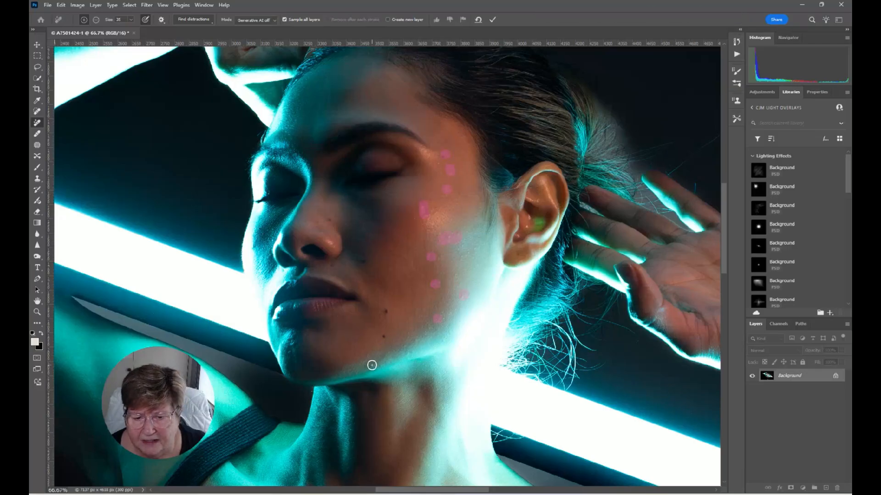
{"action": "left_click", "coordinate": [404, 348]}
{"action": "left_click", "coordinate": [406, 338]}
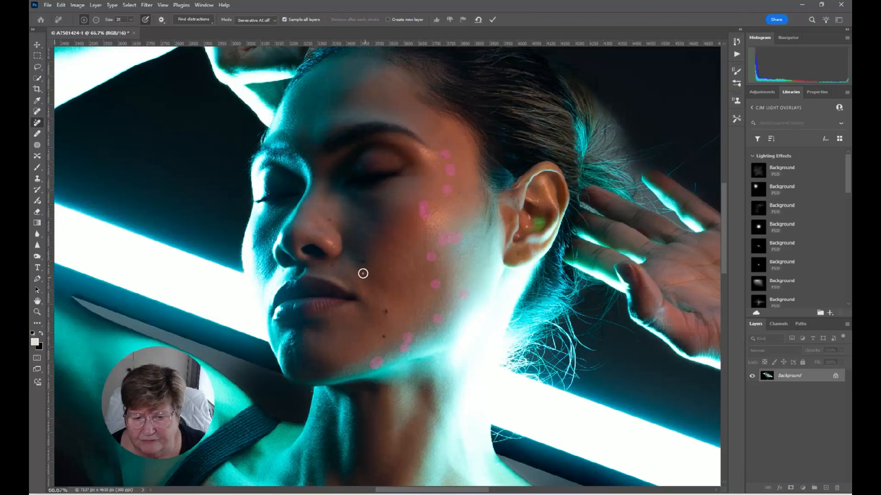
- Brush over the blemishes around the nose, chin, far cheek and forehead, and remove all the marked facial spots
{"action": "left_click", "coordinate": [361, 260]}
{"action": "left_click", "coordinate": [328, 267]}
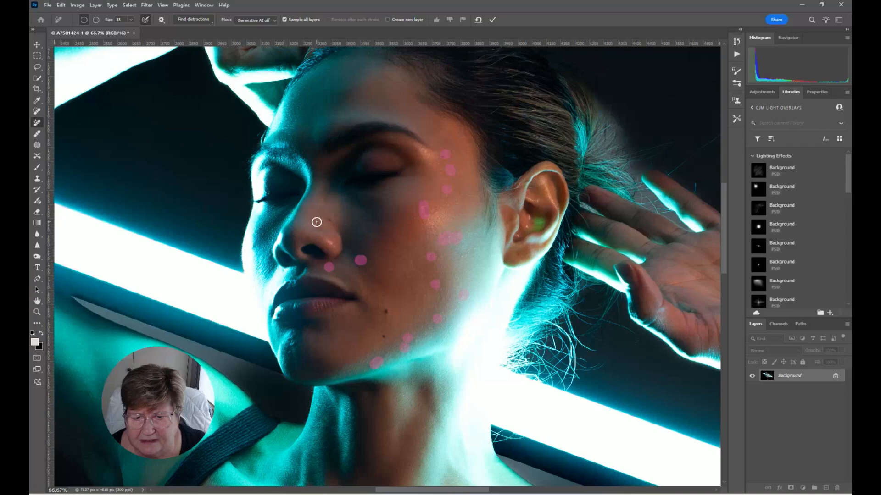
{"action": "left_click", "coordinate": [327, 219]}
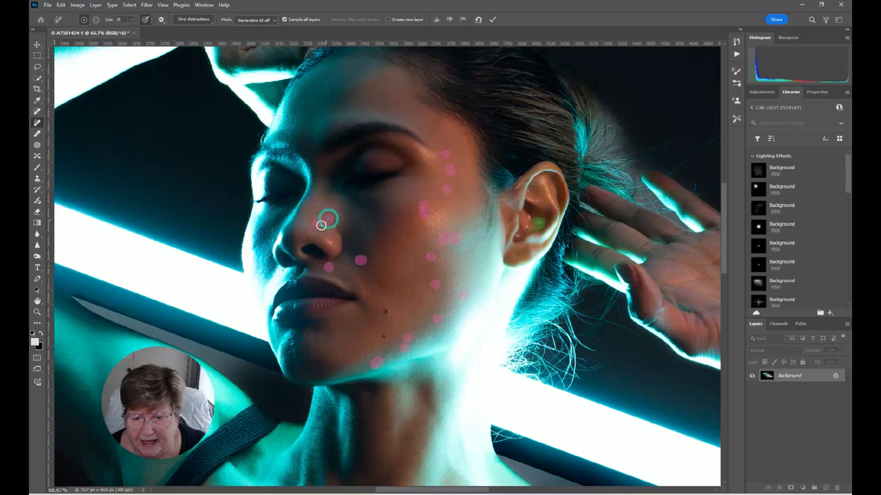
{"action": "left_click", "coordinate": [292, 338]}
{"action": "left_click", "coordinate": [289, 353]}
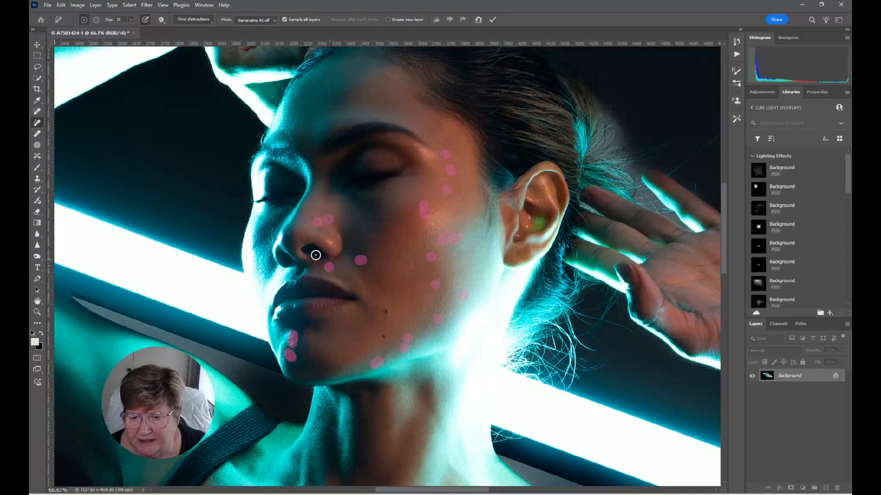
{"action": "left_click", "coordinate": [253, 245]}
{"action": "left_click", "coordinate": [260, 226]}
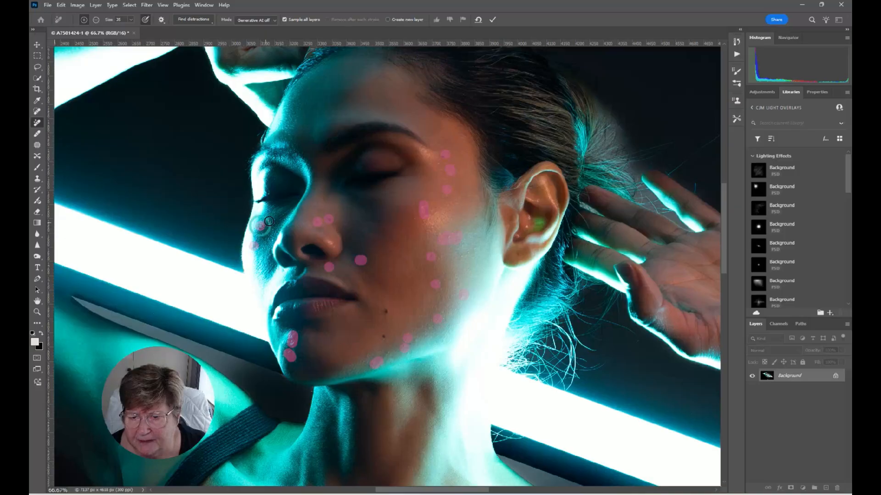
{"action": "left_click", "coordinate": [281, 212]}
{"action": "left_click", "coordinate": [266, 258]}
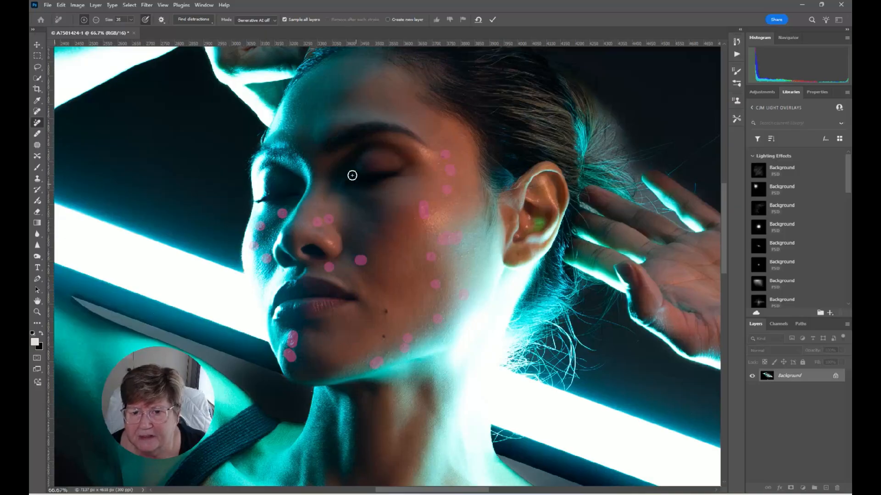
{"action": "left_click", "coordinate": [294, 124]}
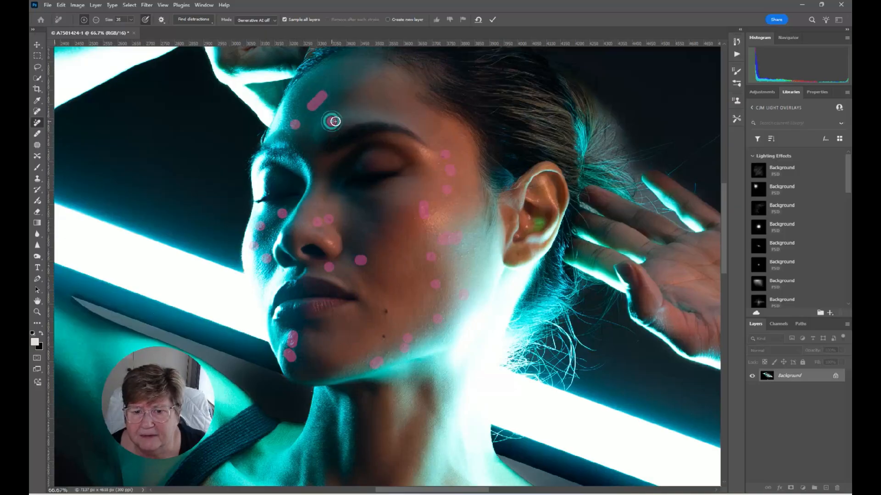
{"action": "key", "text": "Return"}
- Remove the two dark moles on the cheek and jaw beside the mouth
{"action": "left_click", "coordinate": [386, 312]}
{"action": "left_click", "coordinate": [384, 337]}
{"action": "key", "text": "Return"}
- Inspect the arms and light tube, remove the remaining small distractions, and fit the whole photo in view
{"action": "left_click_drag", "start_coordinate": [442, 314], "coordinate": [103, 60]}
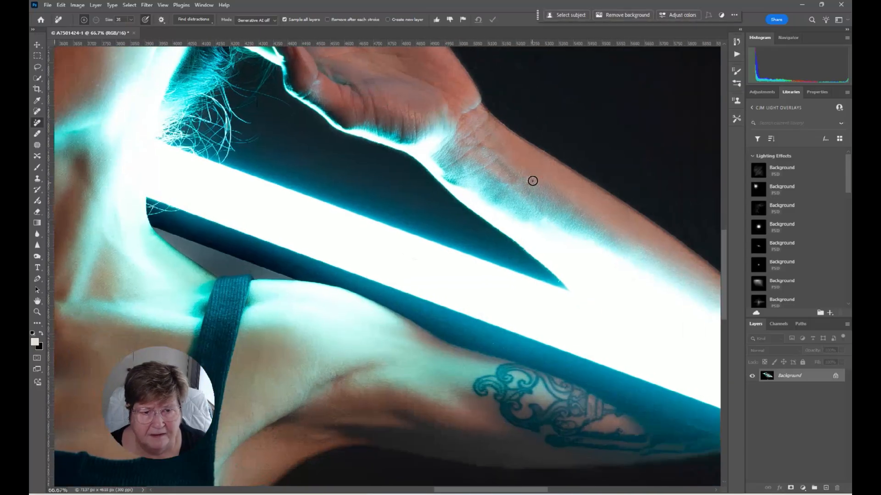
{"action": "left_click", "coordinate": [511, 347]}
{"action": "left_click_drag", "start_coordinate": [546, 381], "coordinate": [606, 234]}
{"action": "mouse_move", "coordinate": [103, 258]}
{"action": "left_mouse_down"}
{"action": "mouse_move", "coordinate": [595, 267]}
{"action": "mouse_move", "coordinate": [548, 360]}
{"action": "left_mouse_up"}
{"action": "left_click", "coordinate": [413, 228]}
{"action": "left_click_drag", "start_coordinate": [347, 132], "coordinate": [335, 168]}
{"action": "key", "text": "Return"}
{"action": "key", "text": "ctrl+0"}
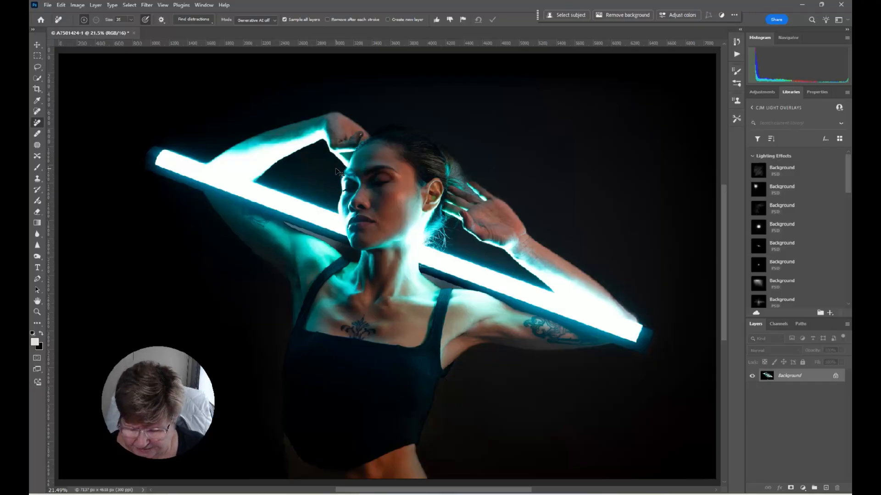
- Duplicate the Background layer and open the copy in the Skylum portrait filter with its Retouch adjustments showing
{"action": "key", "text": "ctrl+j"}
{"action": "left_click", "coordinate": [147, 5]}
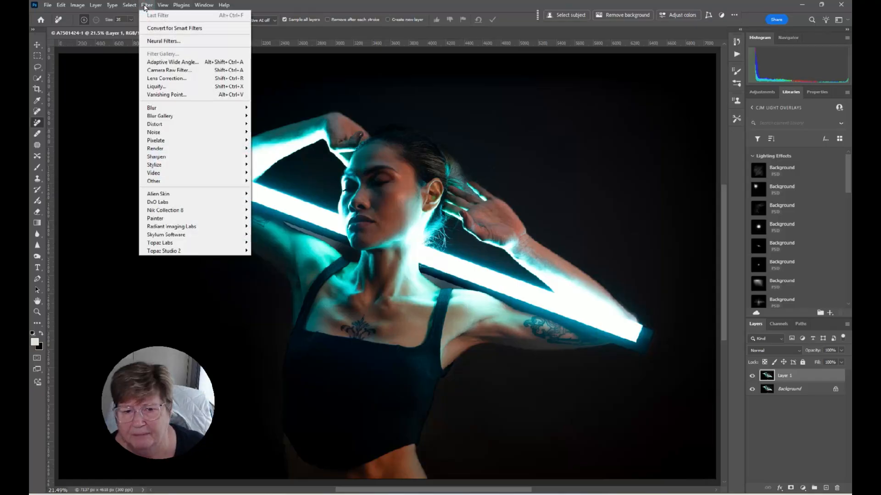
{"action": "left_click", "coordinate": [145, 28]}
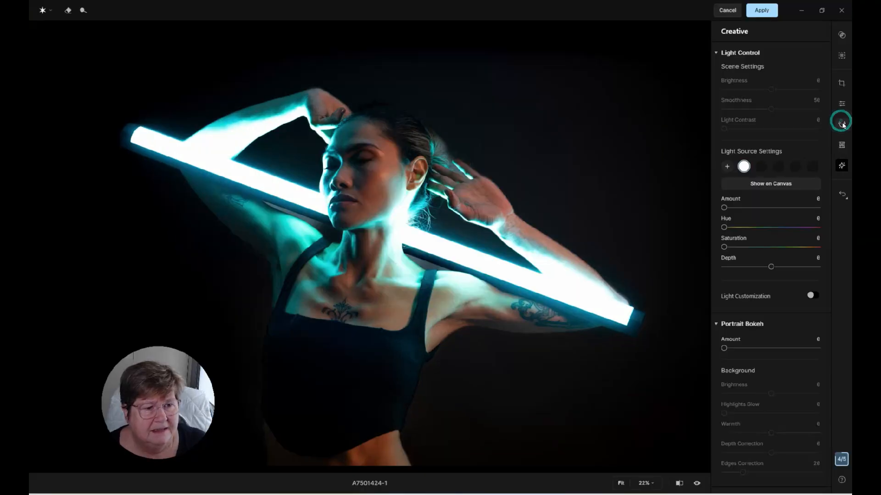
{"action": "left_click", "coordinate": [842, 125]}
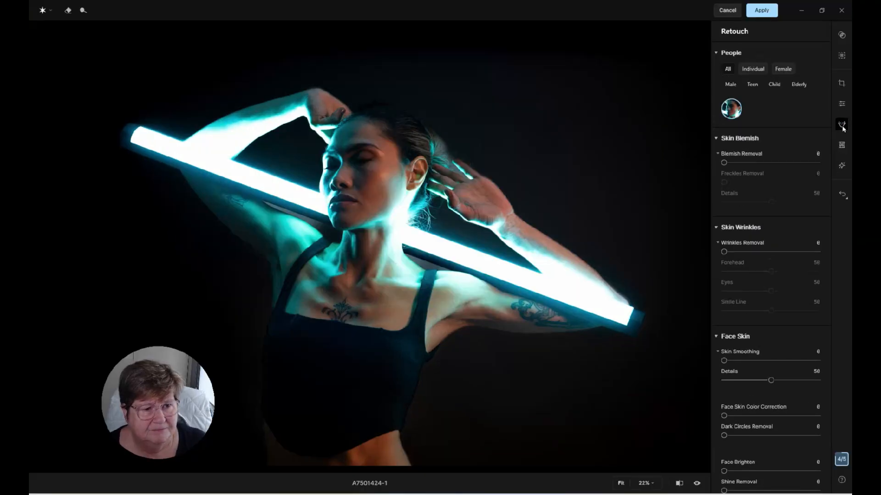
- Set Blemish Removal to 42, Wrinkles Removal to 15, and face Skin Smoothing to 29 with Details at 72
{"action": "left_click_drag", "start_coordinate": [724, 163], "coordinate": [764, 163]}
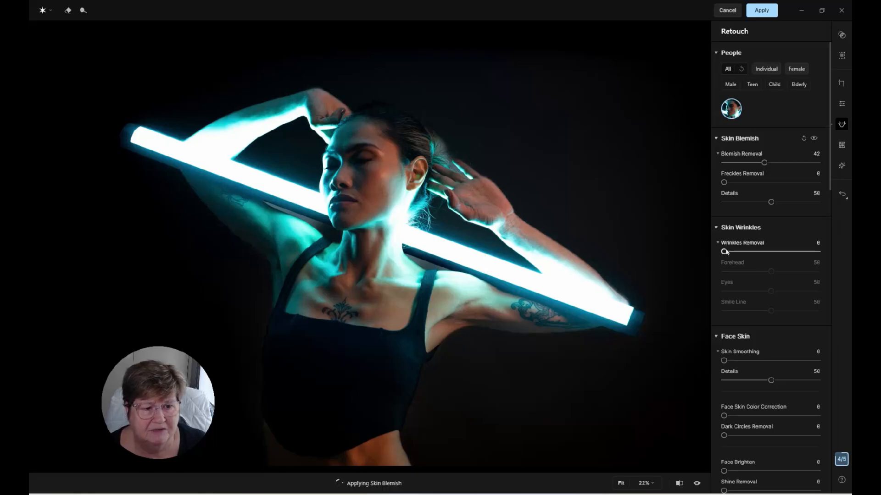
{"action": "left_click_drag", "start_coordinate": [724, 252], "coordinate": [740, 252]}
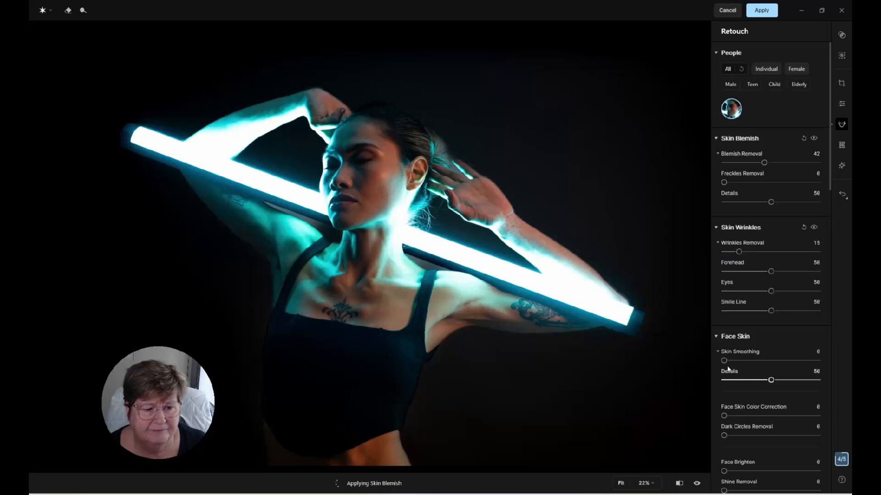
{"action": "left_click_drag", "start_coordinate": [723, 360], "coordinate": [794, 383]}
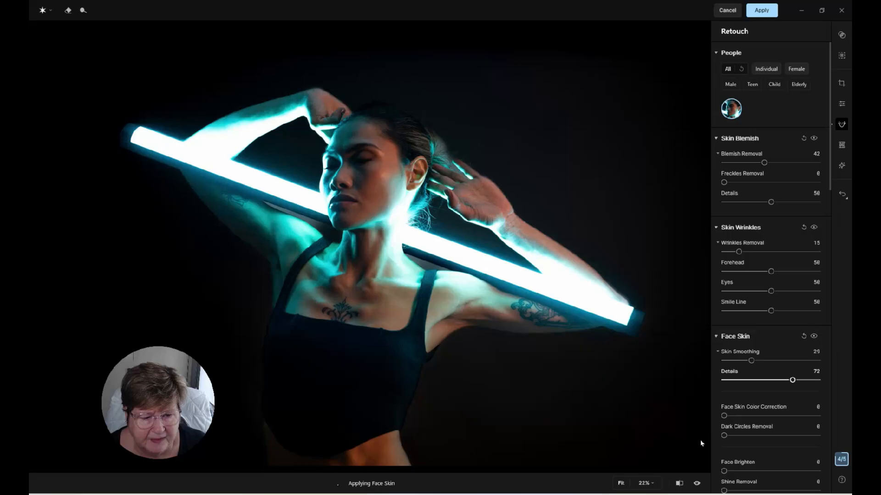
- Set Face Skin Color Correction to 29, Dark Circles Removal to 37, Face Brighten to 21 and Shine Removal to 68
{"action": "left_click_drag", "start_coordinate": [724, 416], "coordinate": [755, 436]}
{"action": "scroll", "coordinate": [764, 402], "scroll_direction": "down", "scroll_amount": 3}
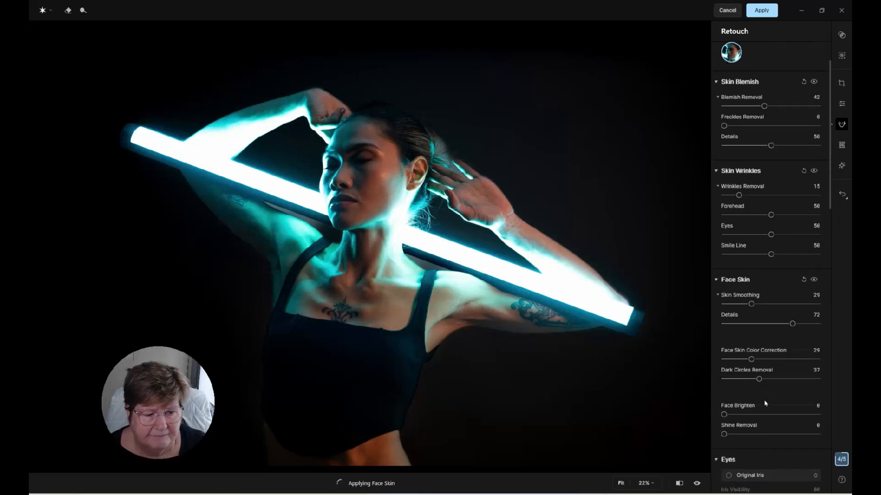
{"action": "left_click_drag", "start_coordinate": [724, 368], "coordinate": [789, 389]}
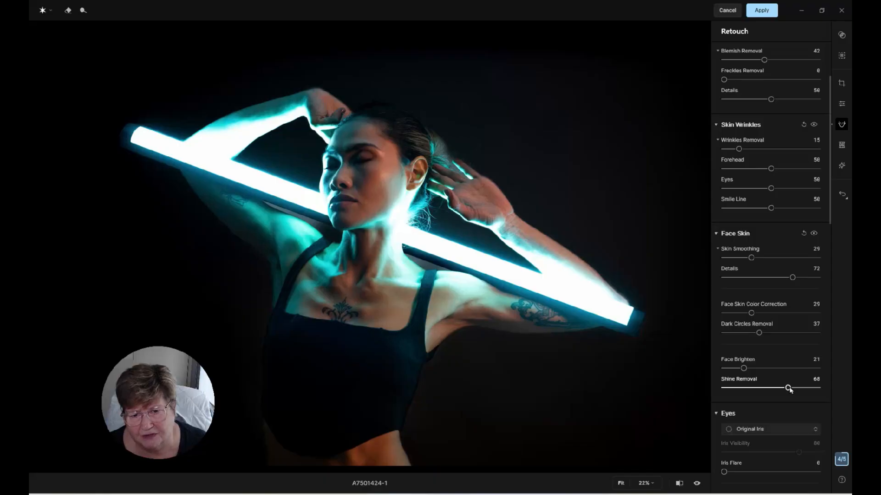
- Apply the Manhattan LUT from the Creative adjustments with its Amount at 50
{"action": "scroll", "coordinate": [763, 425], "scroll_direction": "down", "scroll_amount": 3}
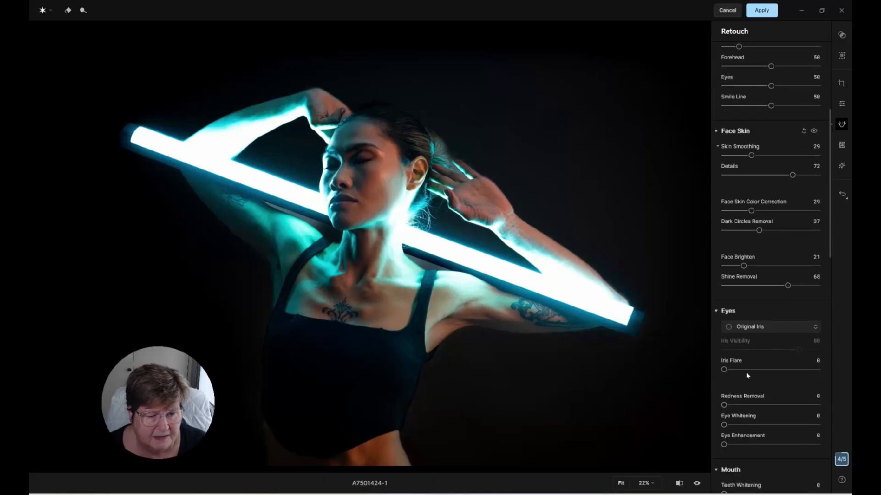
{"action": "scroll", "coordinate": [750, 373], "scroll_direction": "down", "scroll_amount": 10}
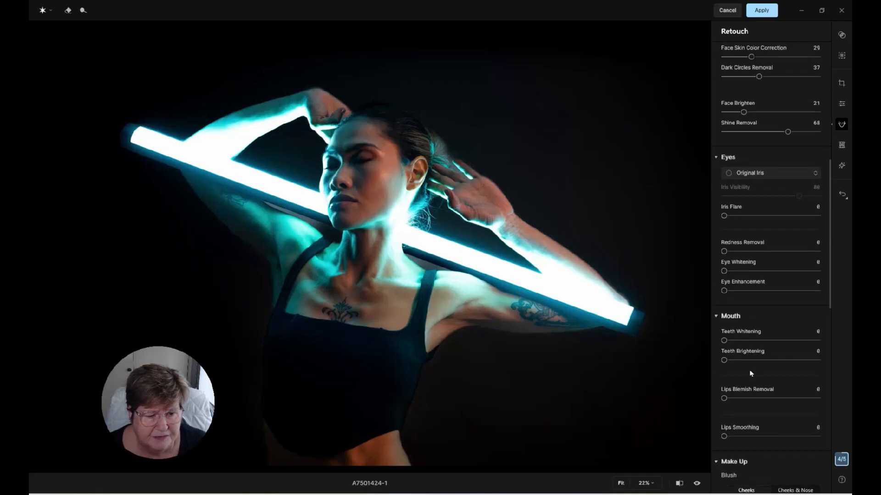
{"action": "scroll", "coordinate": [769, 348], "scroll_direction": "up", "scroll_amount": 5}
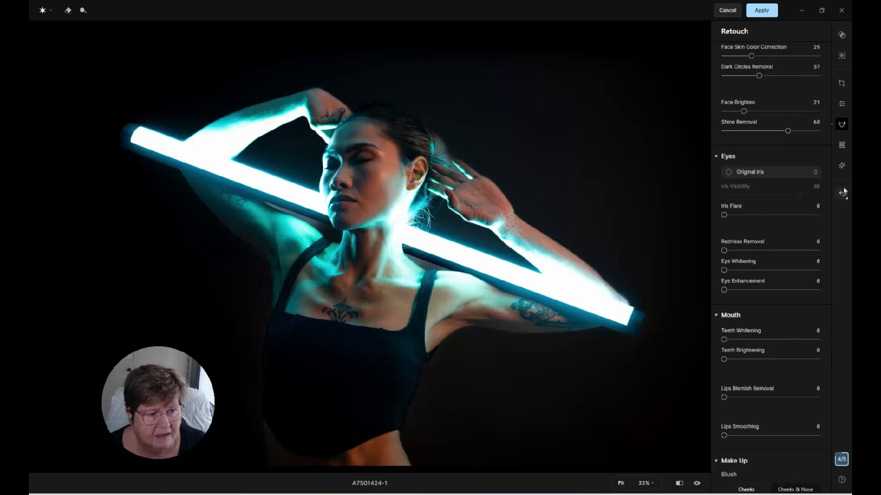
{"action": "left_click", "coordinate": [841, 166]}
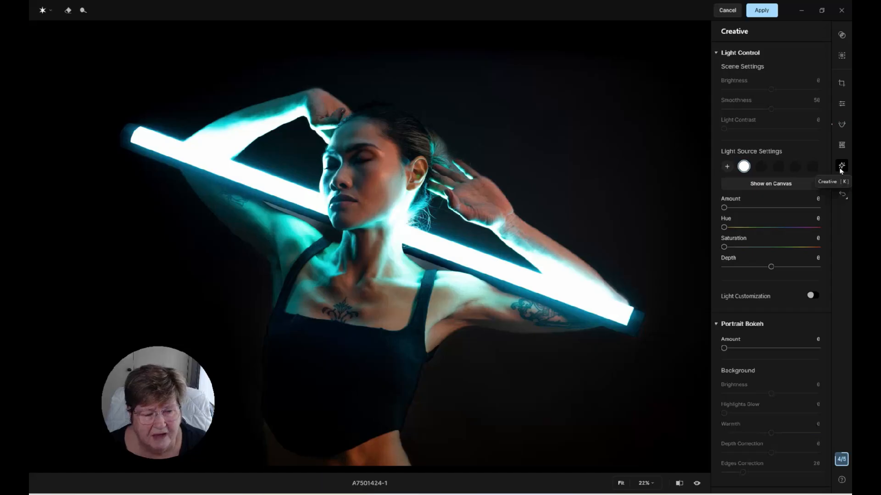
{"action": "scroll", "coordinate": [795, 283], "scroll_direction": "down", "scroll_amount": 5}
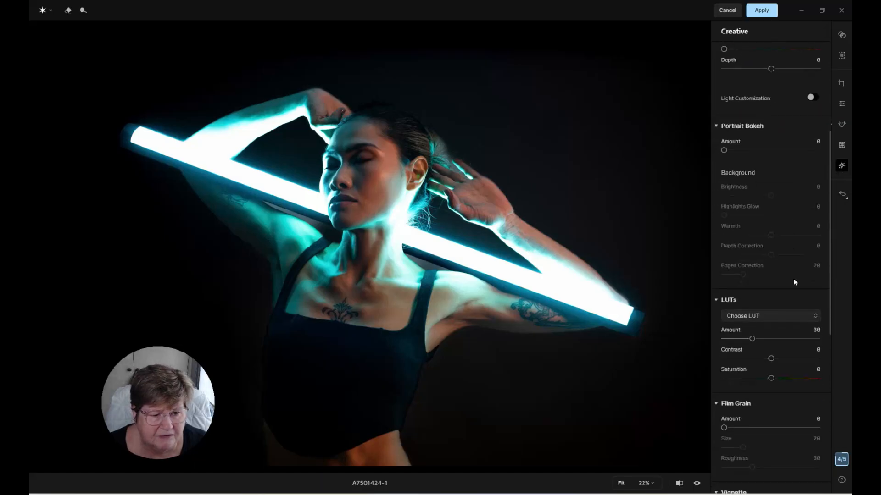
{"action": "left_click", "coordinate": [773, 308]}
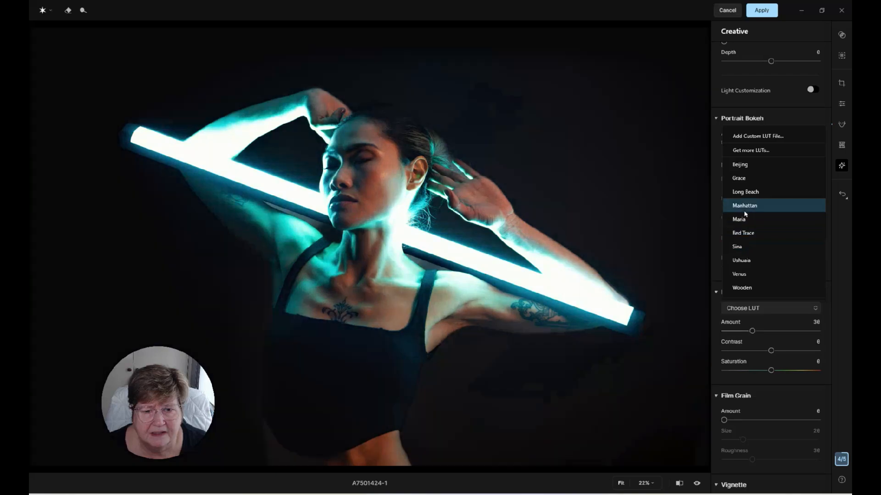
{"action": "left_click", "coordinate": [744, 206]}
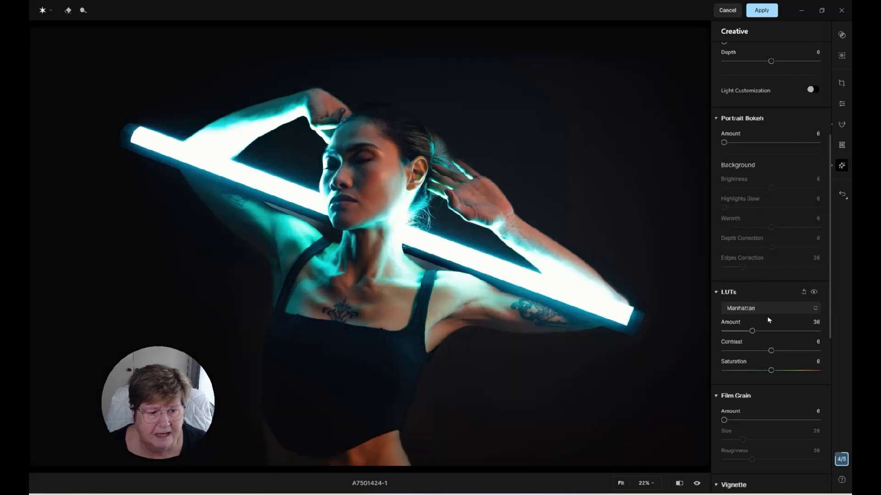
{"action": "left_click_drag", "start_coordinate": [752, 330], "coordinate": [771, 331]}
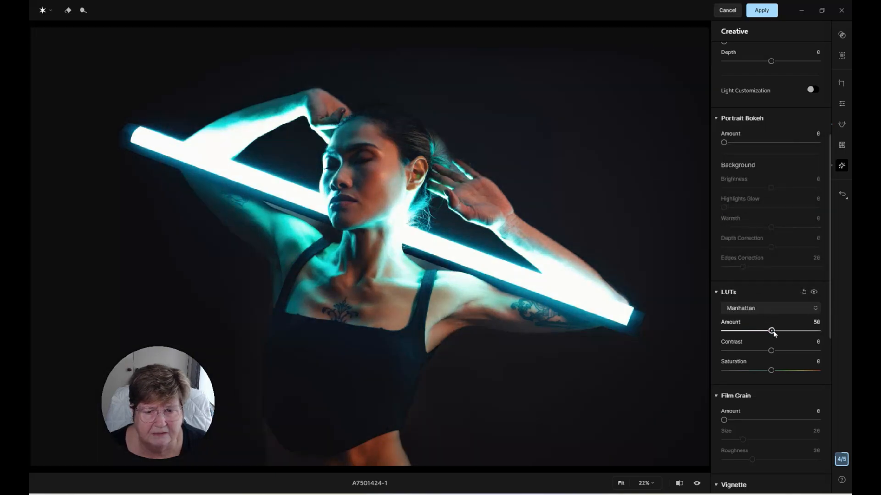
- Set the LUT Amount to 48, set High Key Amount to 17, Glow to 93, Contrast to 37 and Saturation to 23, and compare with the original
{"action": "scroll", "coordinate": [768, 332], "scroll_direction": "down", "scroll_amount": 7}
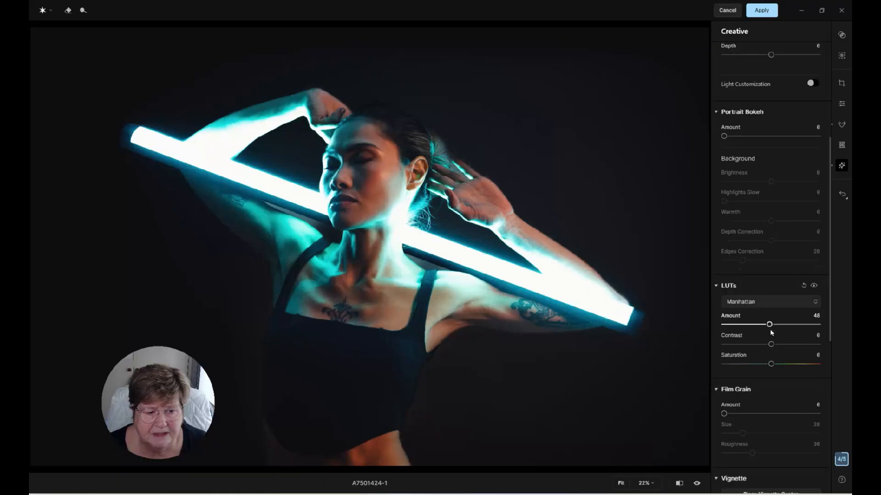
{"action": "scroll", "coordinate": [771, 330], "scroll_direction": "down", "scroll_amount": 1}
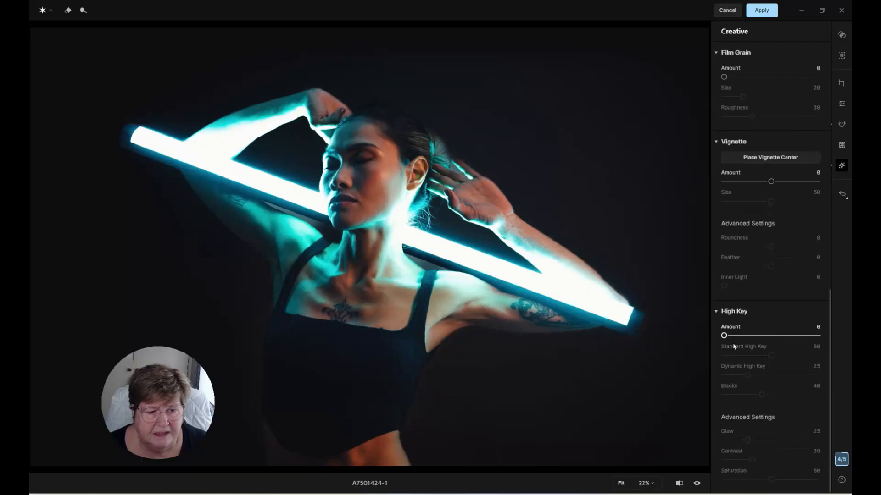
{"action": "left_click_drag", "start_coordinate": [724, 335], "coordinate": [742, 338]}
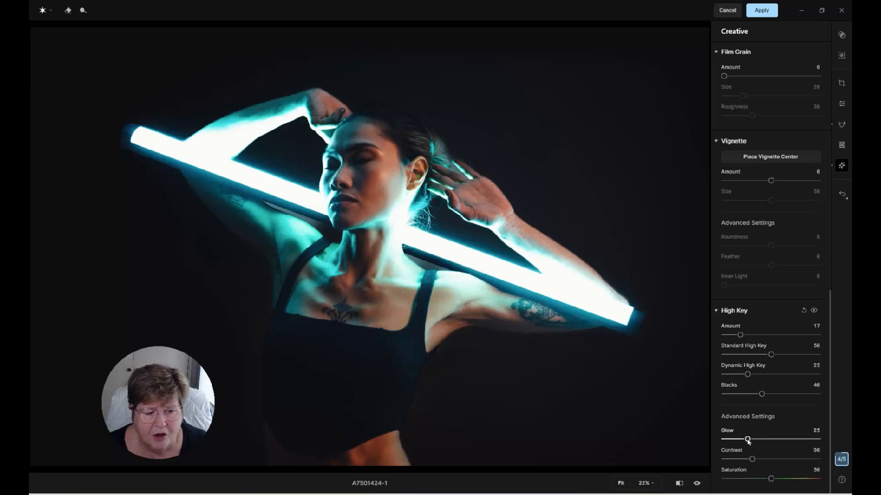
{"action": "left_click_drag", "start_coordinate": [748, 440], "coordinate": [775, 441]}
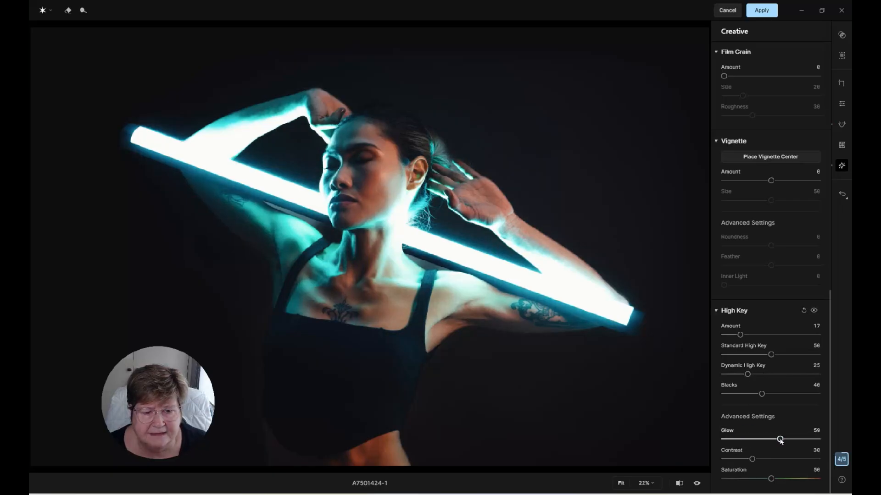
{"action": "left_click_drag", "start_coordinate": [771, 479], "coordinate": [746, 478]}
{"action": "left_click_drag", "start_coordinate": [752, 459], "coordinate": [812, 439]}
{"action": "left_click", "coordinate": [698, 484]}
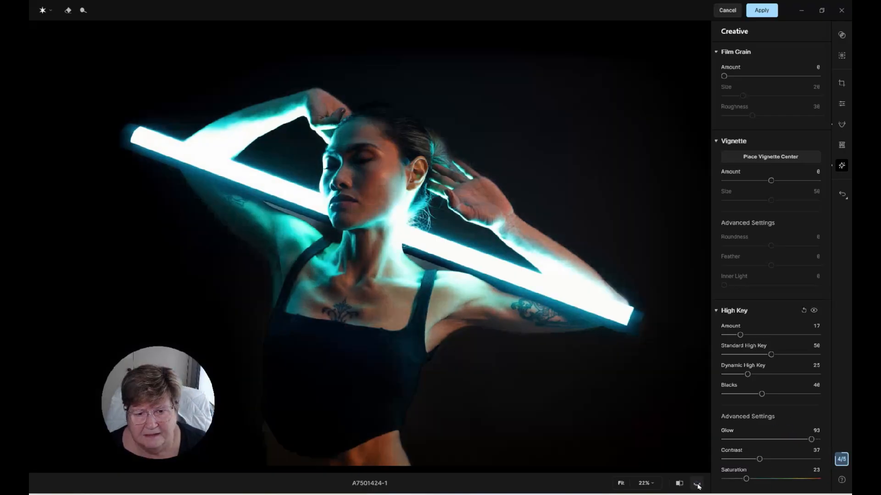
{"action": "left_click", "coordinate": [697, 484]}
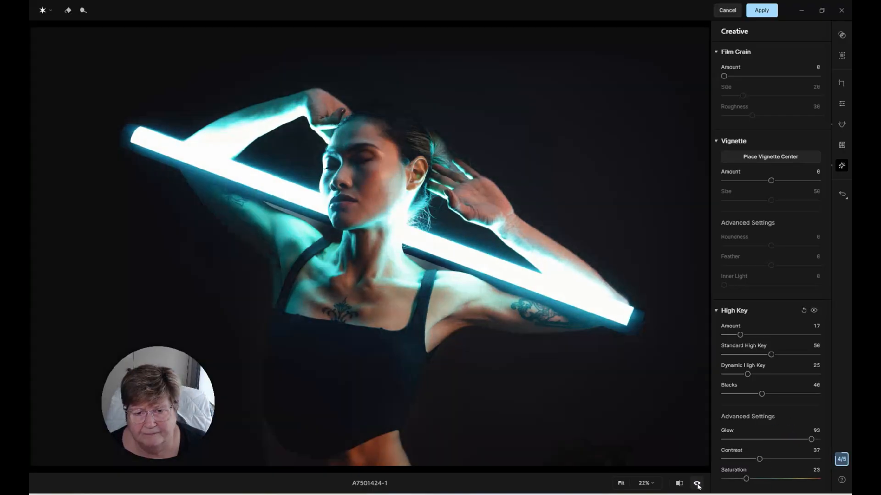
- In the Retouch adjustments, raise Blemish Removal to 70 and face Skin Smoothing to 47
{"action": "scroll", "coordinate": [818, 215], "scroll_direction": "up", "scroll_amount": 15}
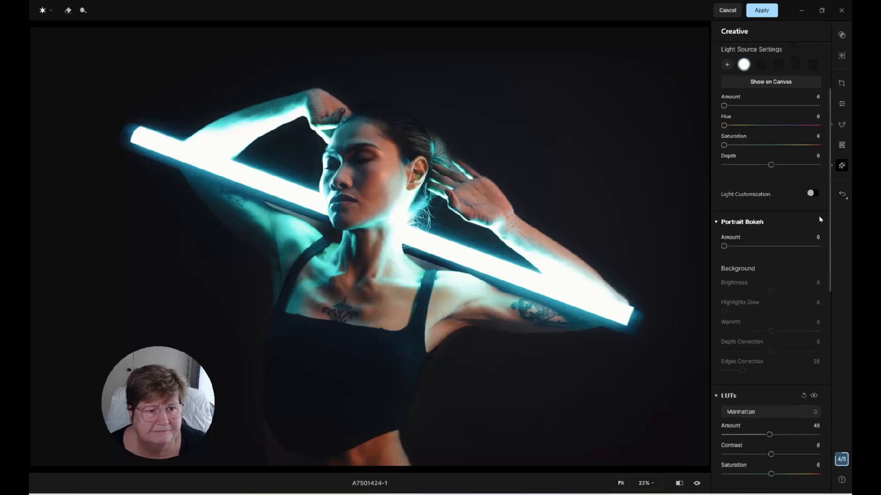
{"action": "left_click", "coordinate": [842, 124]}
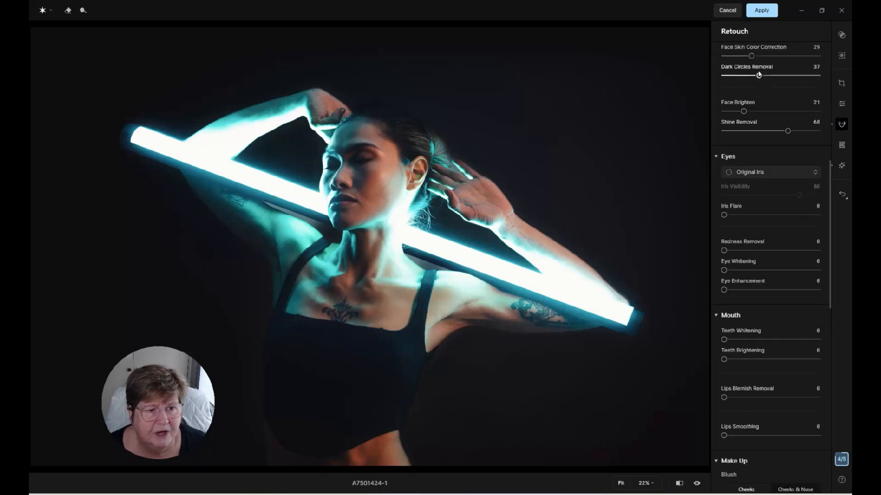
{"action": "scroll", "coordinate": [754, 152], "scroll_direction": "up", "scroll_amount": 1}
{"action": "scroll", "coordinate": [755, 151], "scroll_direction": "up", "scroll_amount": 8}
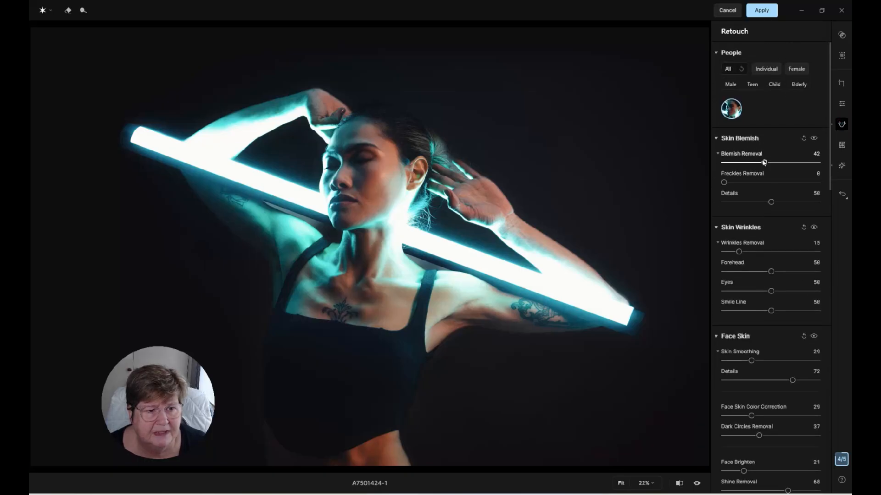
{"action": "left_click_drag", "start_coordinate": [774, 163], "coordinate": [790, 163]}
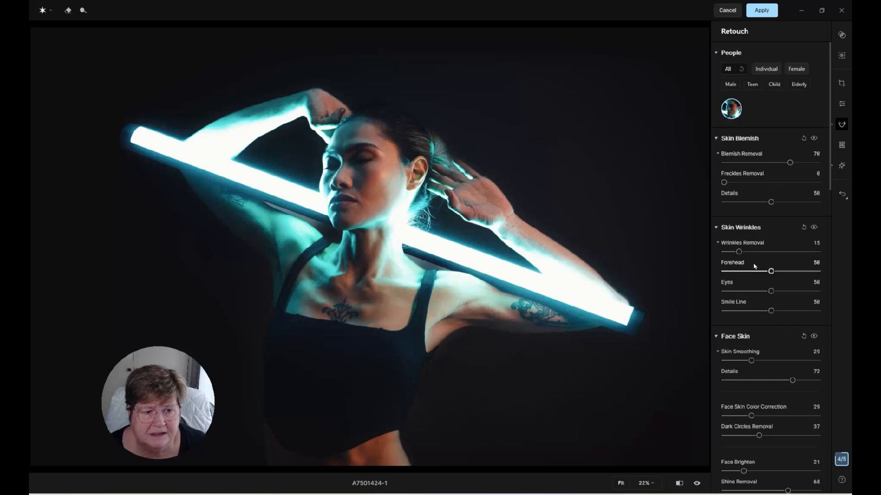
{"action": "left_click_drag", "start_coordinate": [751, 360], "coordinate": [769, 361]}
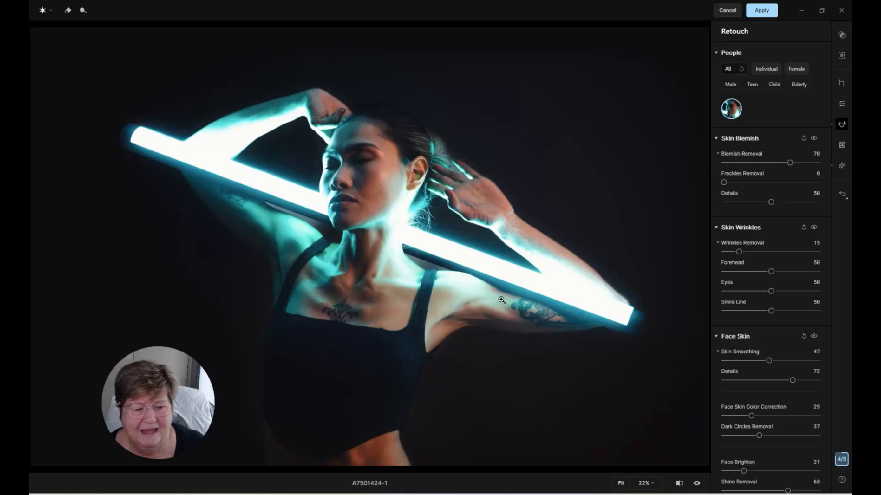
- Apply the portrait filter to Layer 1 and compare the photo with and without that layer
{"action": "scroll", "coordinate": [819, 419], "scroll_direction": "down", "scroll_amount": 10}
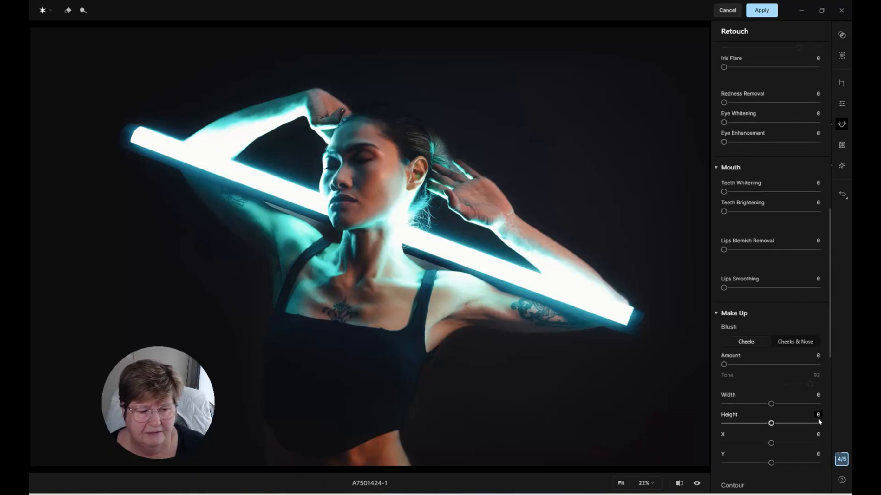
{"action": "scroll", "coordinate": [782, 459], "scroll_direction": "down", "scroll_amount": 8}
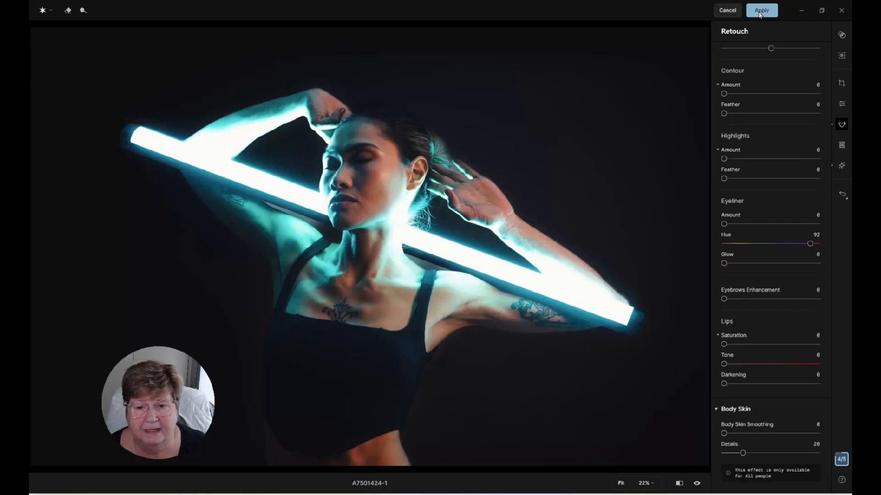
{"action": "left_click", "coordinate": [761, 11]}
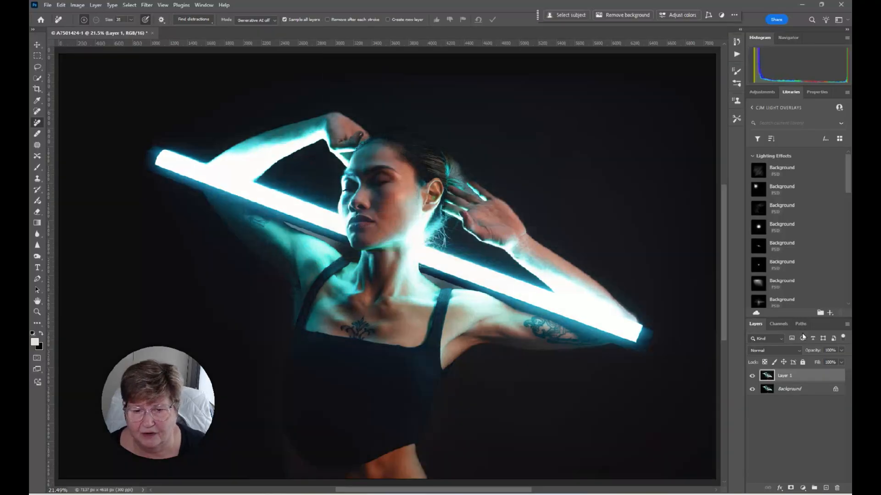
{"action": "left_click", "coordinate": [752, 377]}
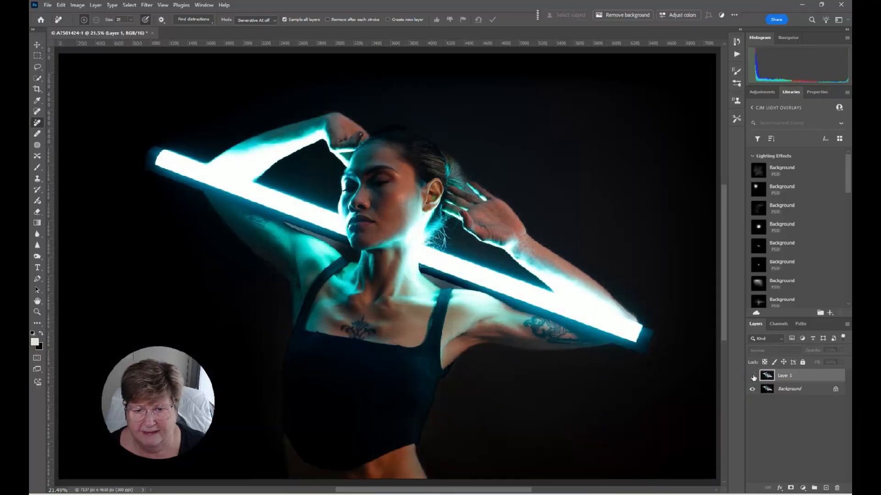
{"action": "left_click", "coordinate": [753, 377]}
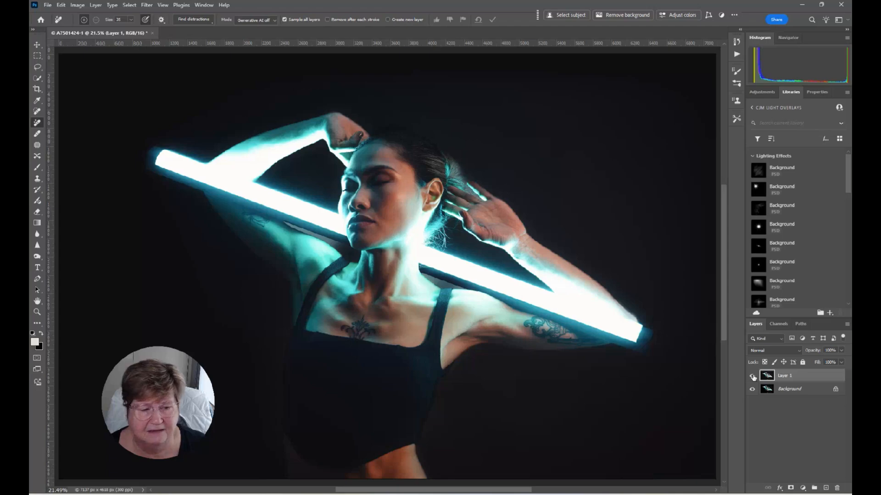
- On a new layer, brush cyan sampled from the raised arm's glow along the whole light tube, using a brush about as wide as the tube
{"action": "left_click", "coordinate": [826, 489]}
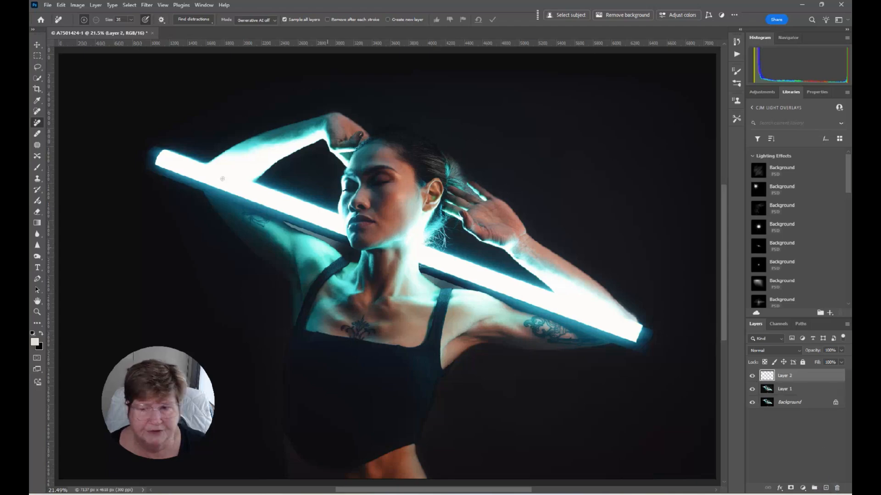
{"action": "left_click", "coordinate": [37, 168]}
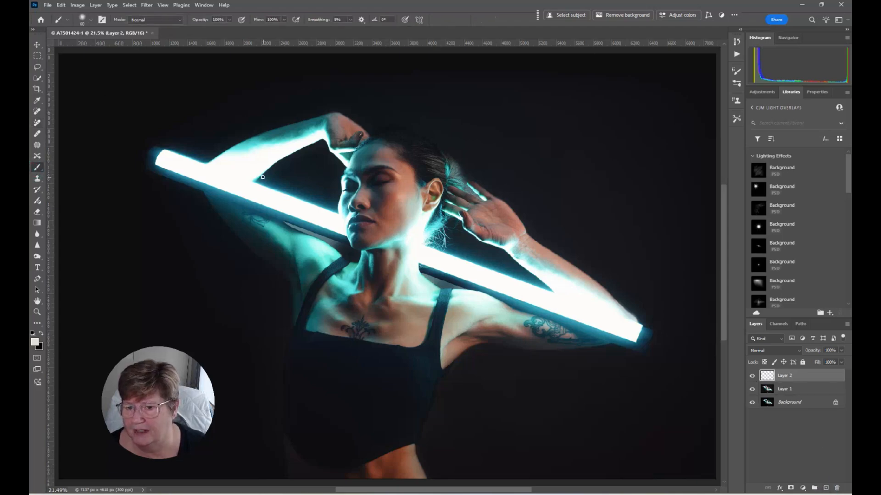
{"action": "left_click", "coordinate": [245, 148], "text": "alt"}
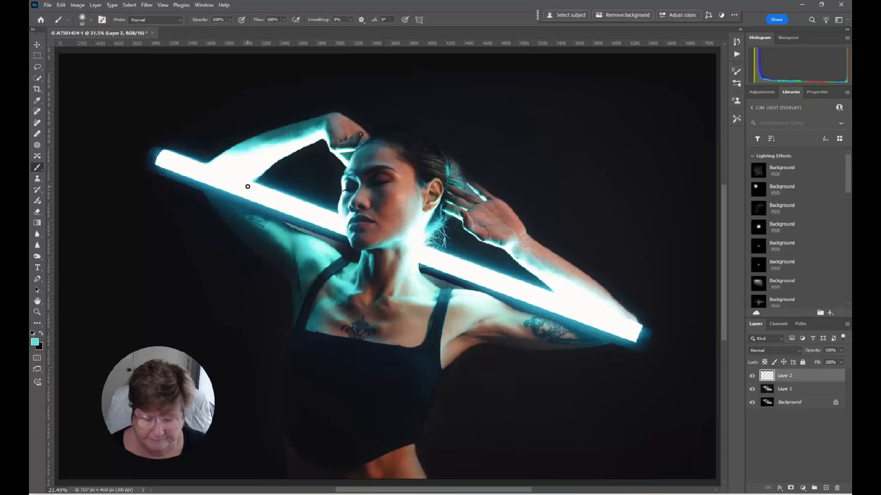
{"action": "key", "text": "]"}
{"action": "key", "text": "]"}
{"action": "key", "text": "]"}
{"action": "key", "text": "]"}
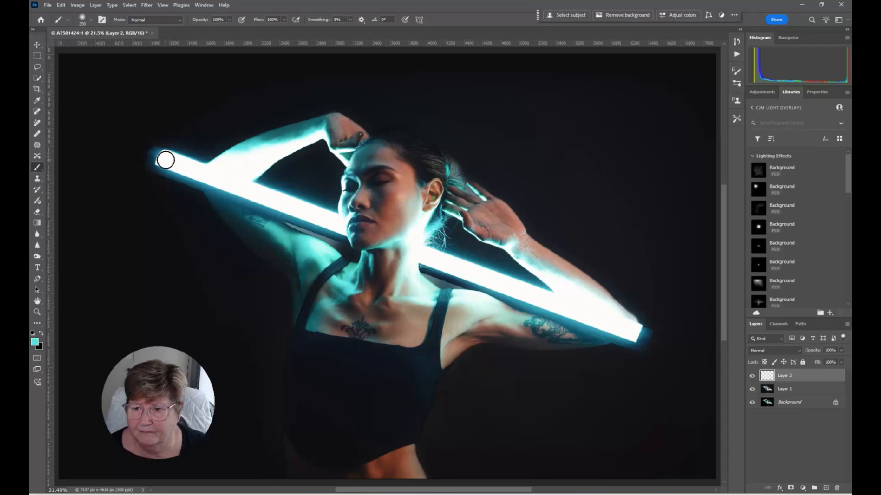
{"action": "mouse_move", "coordinate": [165, 160]}
{"action": "left_mouse_down"}
{"action": "mouse_move", "coordinate": [442, 252]}
{"action": "mouse_move", "coordinate": [424, 256]}
{"action": "mouse_move", "coordinate": [601, 317]}
{"action": "mouse_move", "coordinate": [635, 338]}
{"action": "left_mouse_up"}
- Set the painted cyan layer's blend mode to Screen and compare the glow with the layer hidden and shown
{"action": "left_click", "coordinate": [788, 353]}
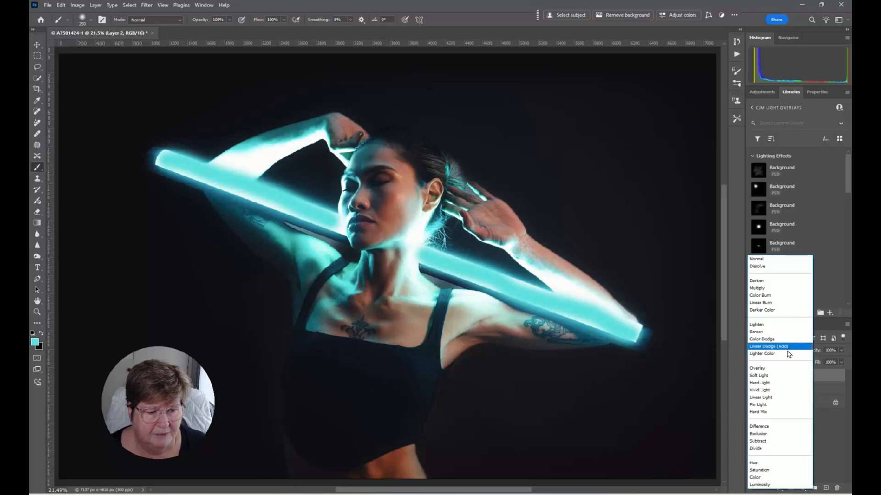
{"action": "left_click", "coordinate": [770, 333]}
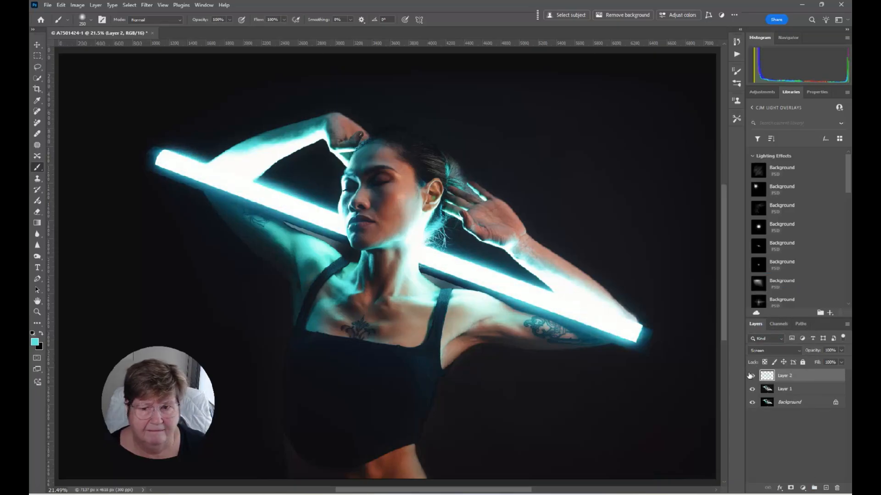
{"action": "left_click", "coordinate": [751, 375]}
{"action": "left_click", "coordinate": [751, 375]}
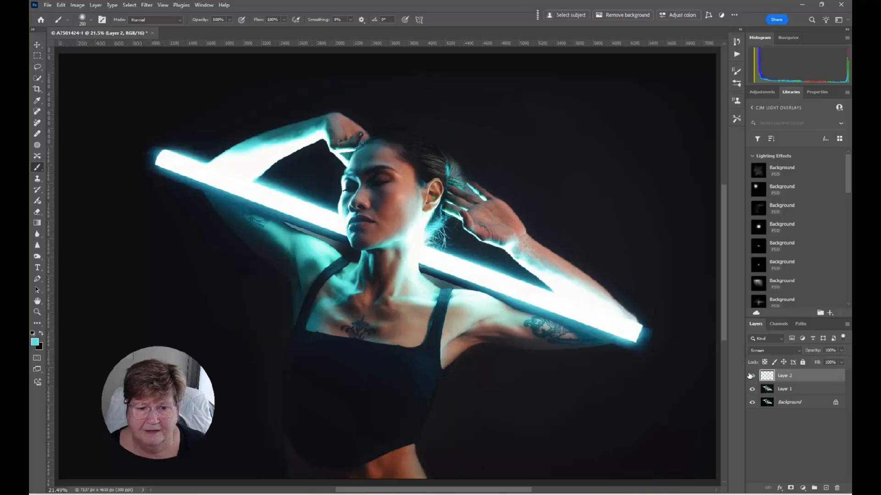
{"action": "left_click", "coordinate": [751, 376]}
{"action": "left_click", "coordinate": [752, 375]}
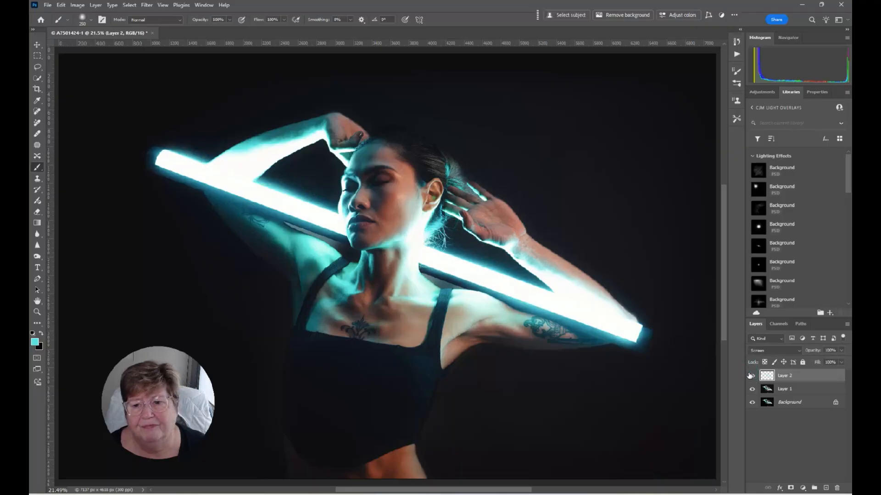